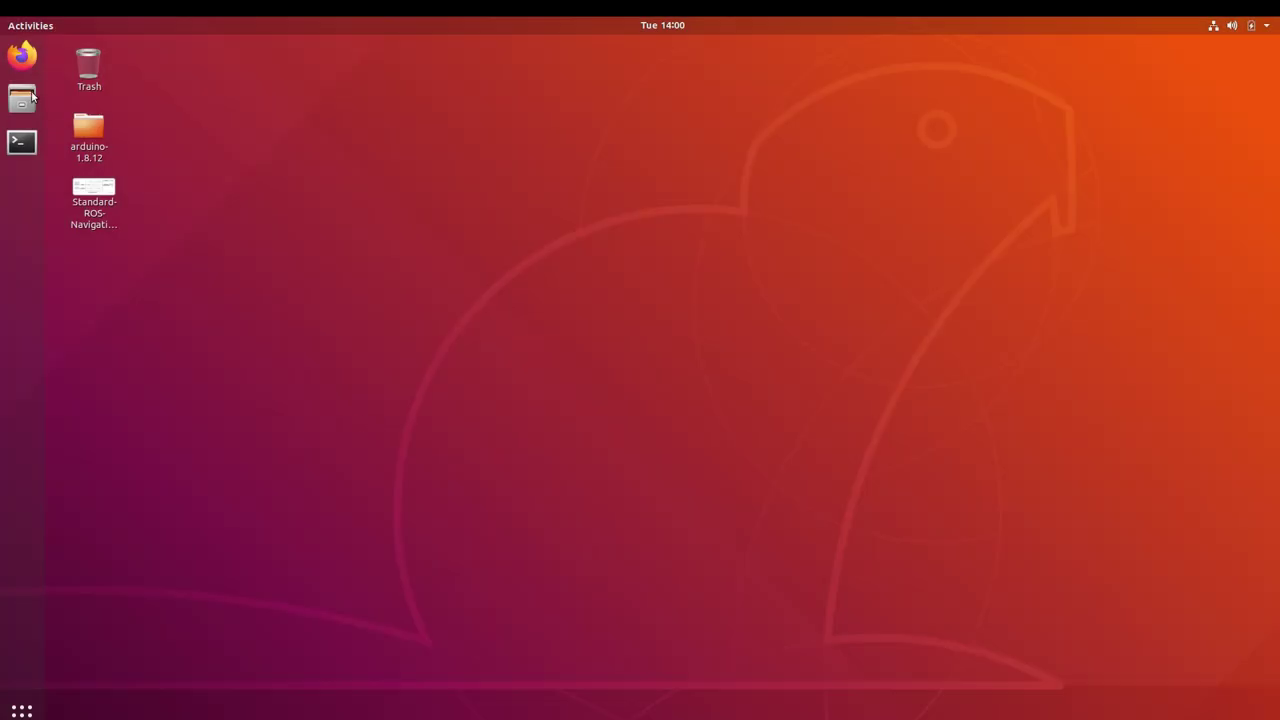
Browse Files through catkin_ws/src/mybot_ws/src/mybot_gazebo/launch to reach mybot_world.launch
click(32, 95)
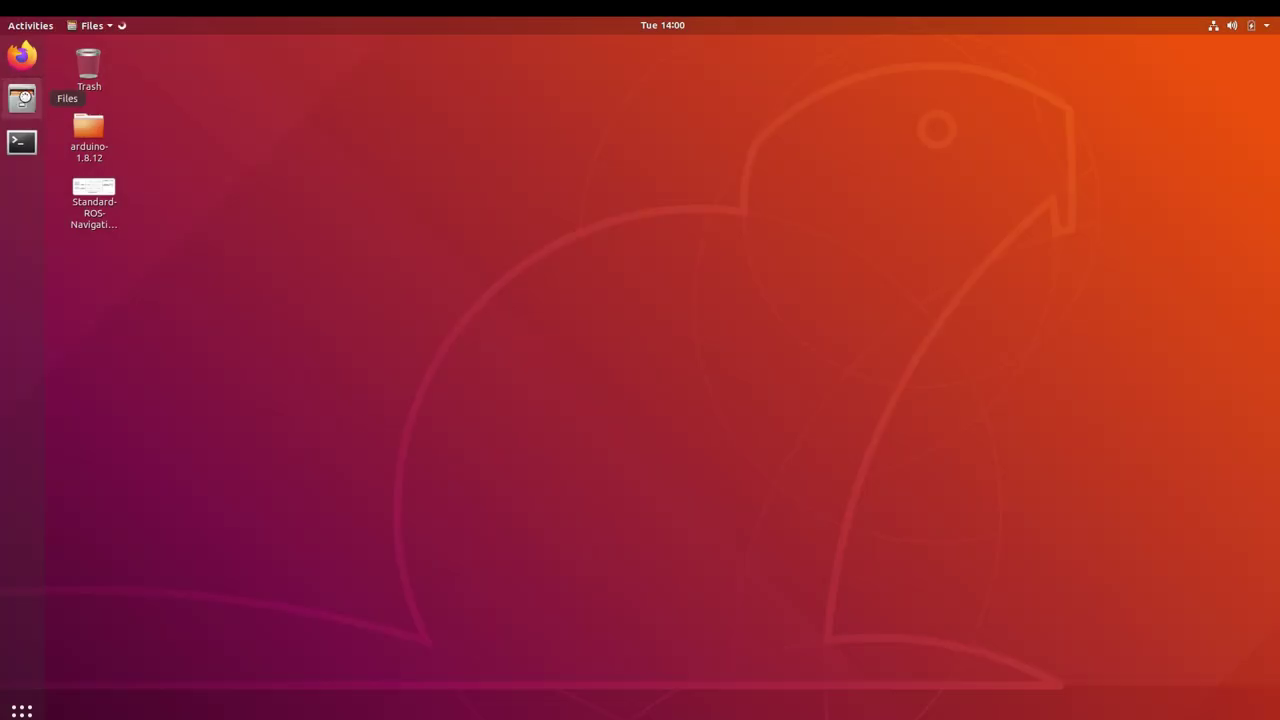
click(224, 88)
double_click(224, 88)
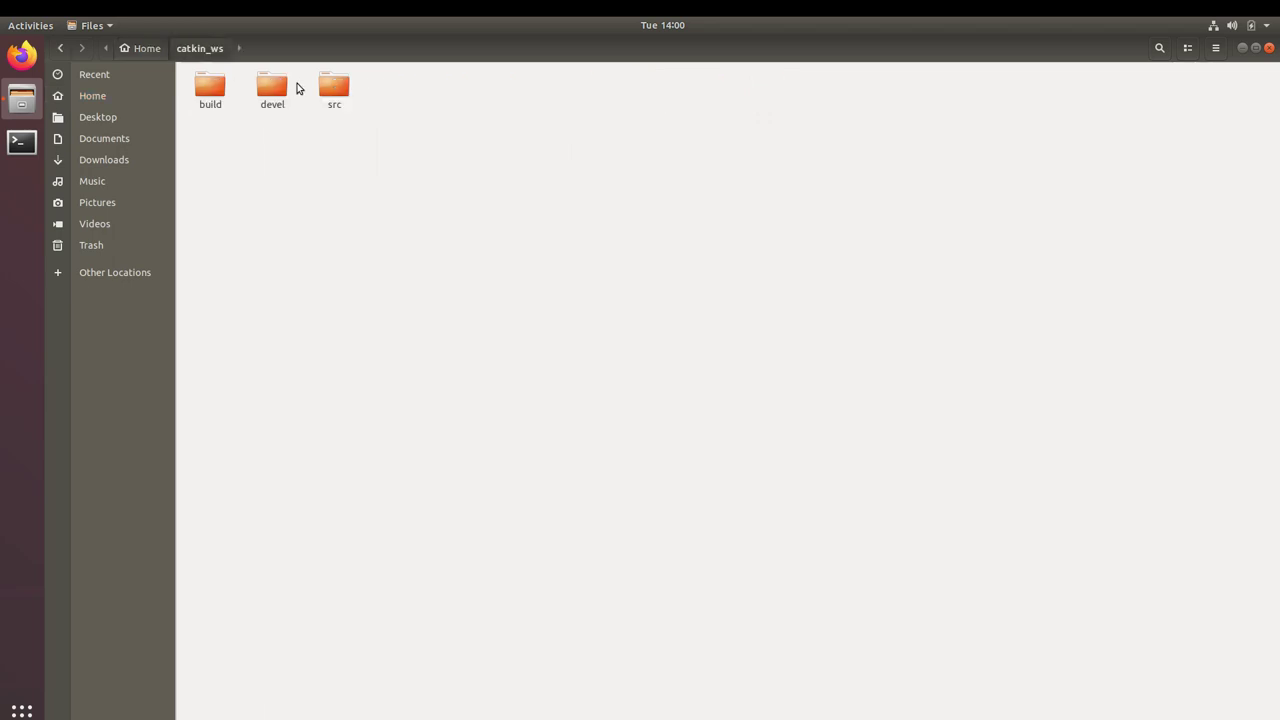
double_click(333, 86)
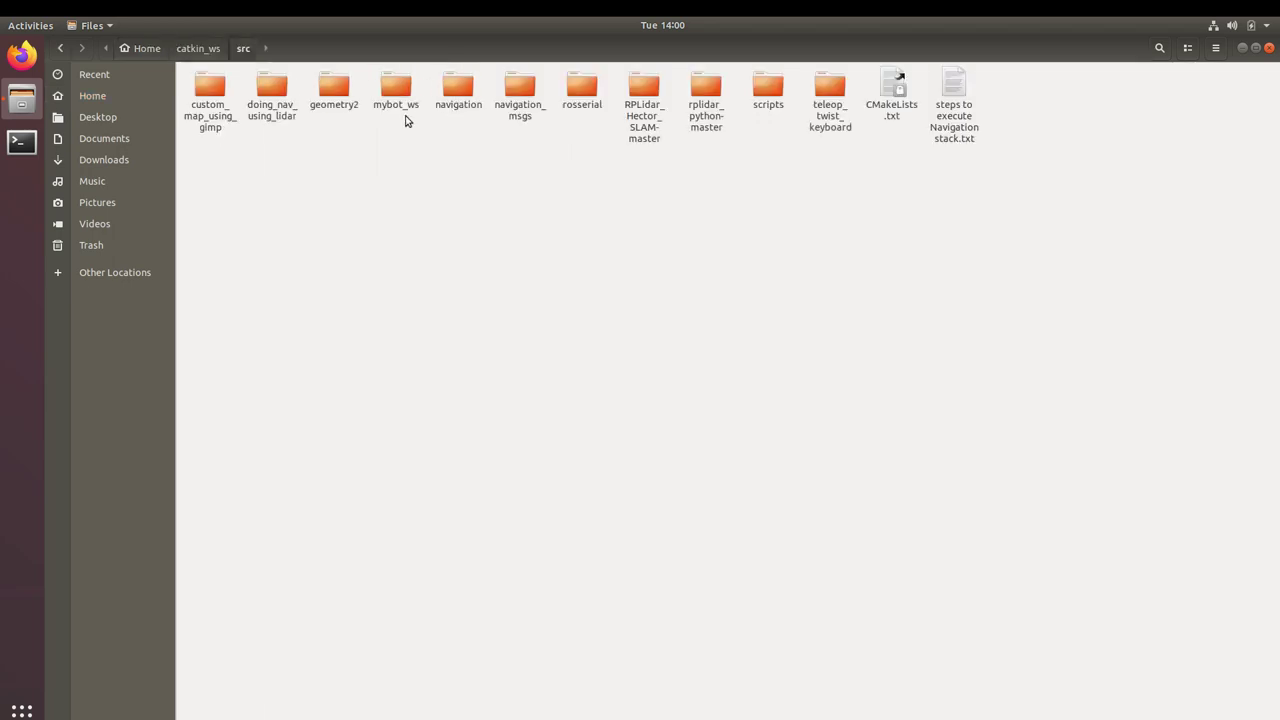
double_click(397, 90)
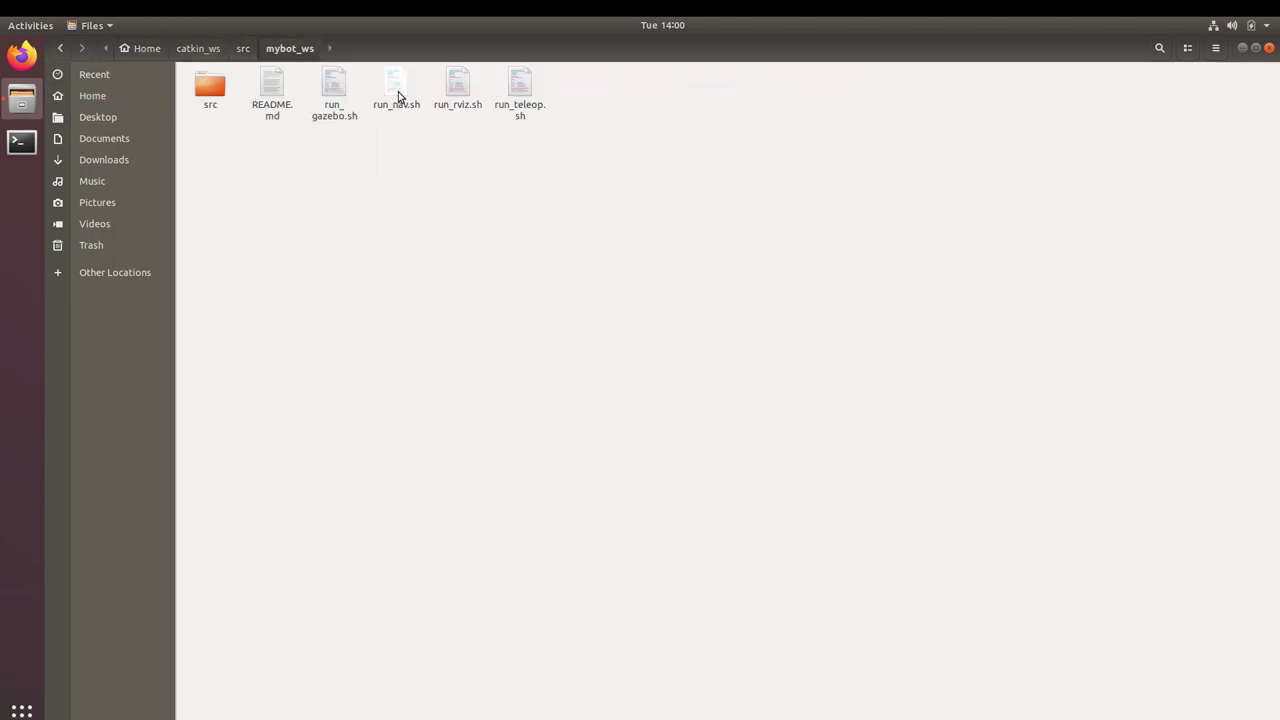
double_click(213, 90)
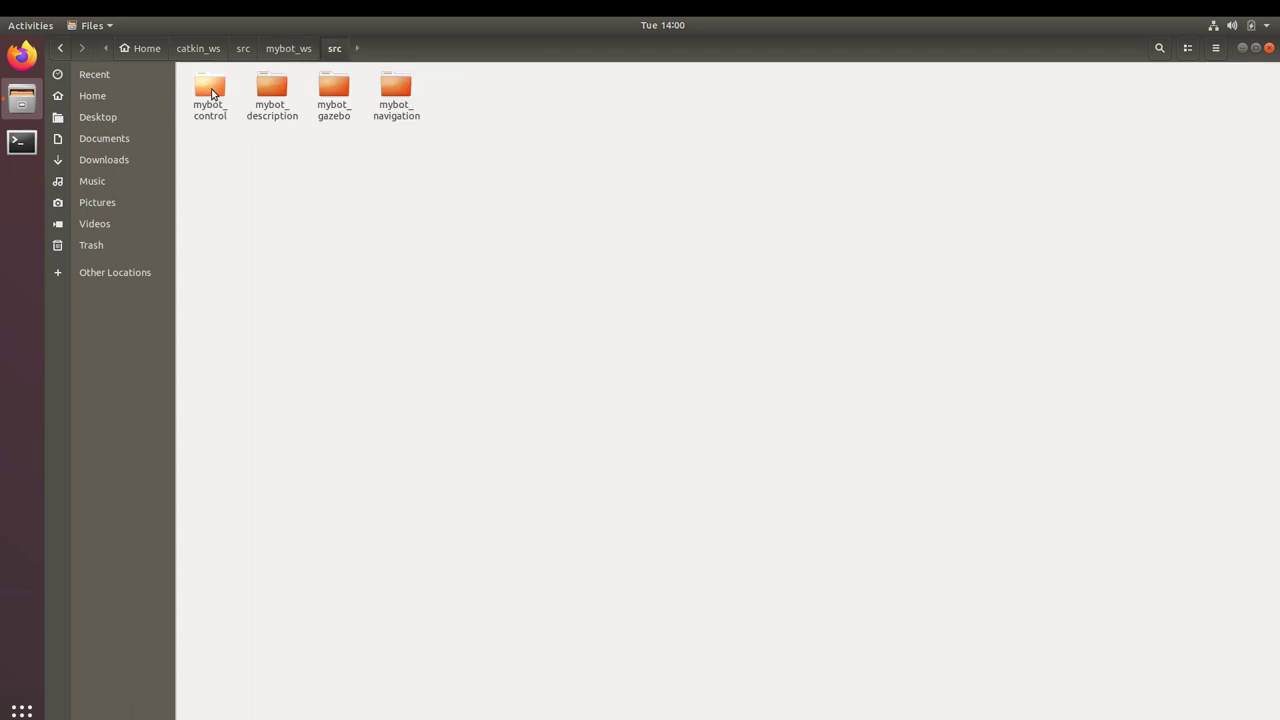
double_click(343, 92)
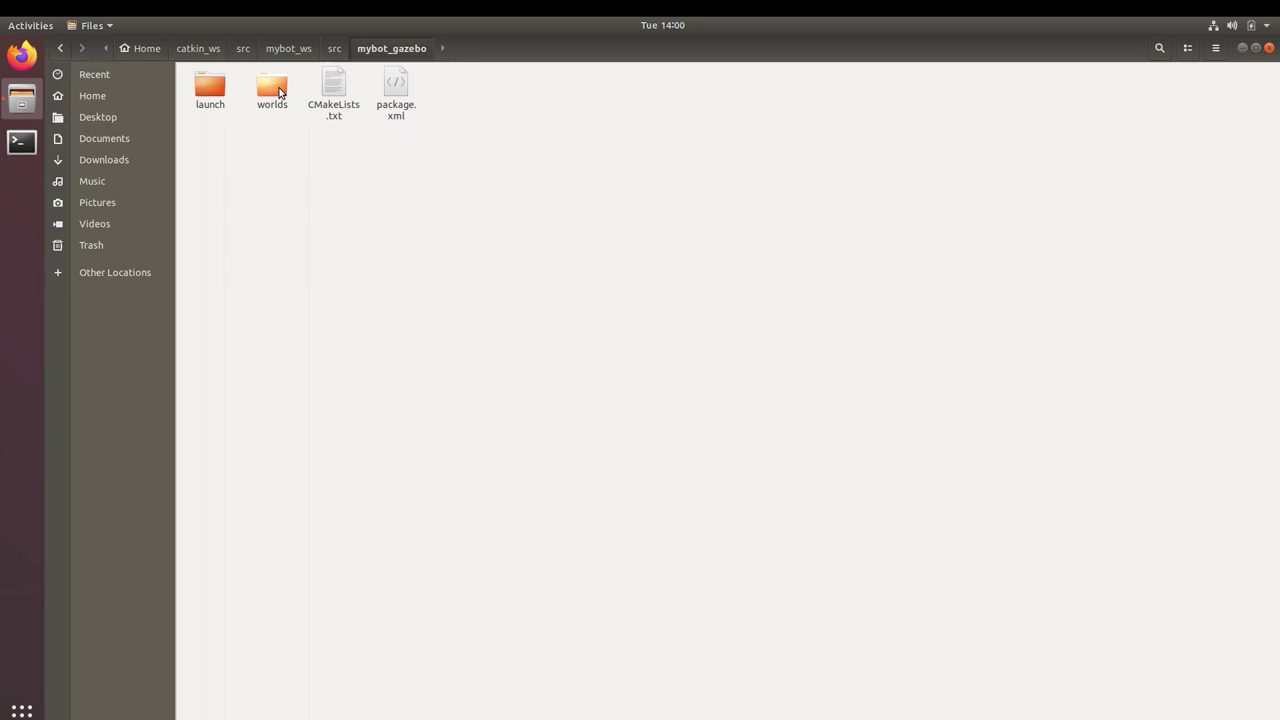
double_click(215, 92)
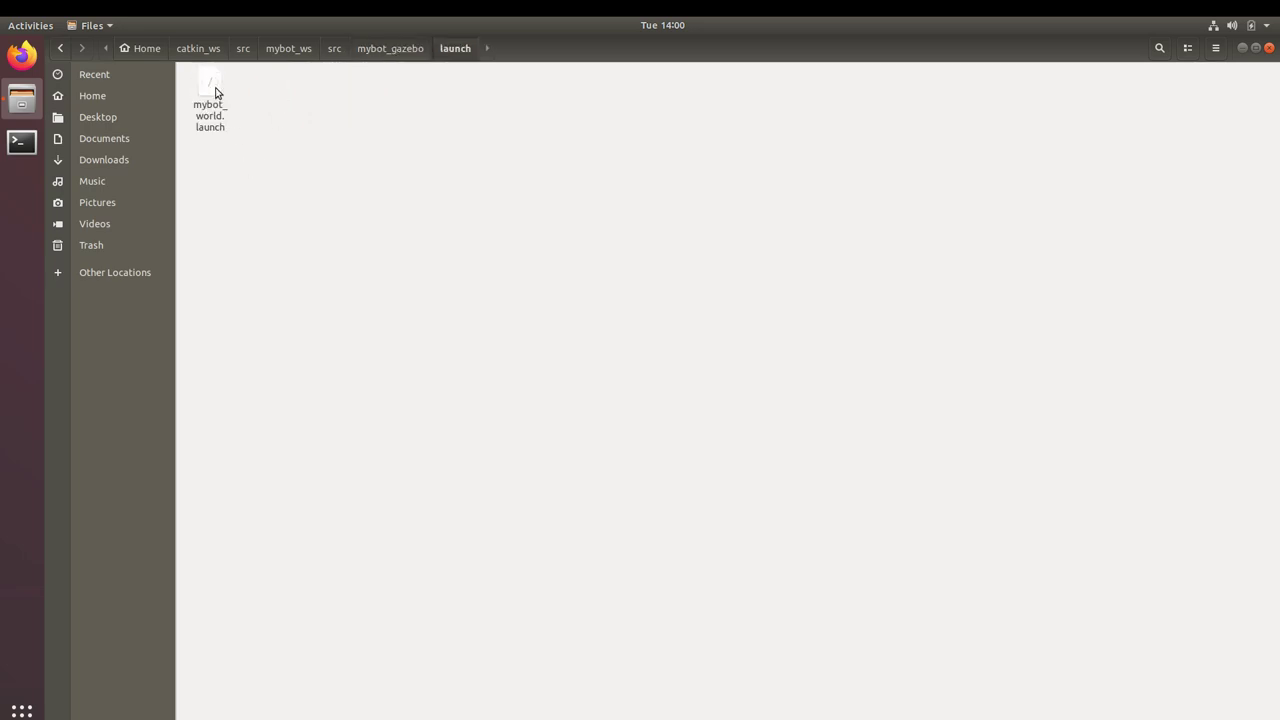
double_click(215, 92)
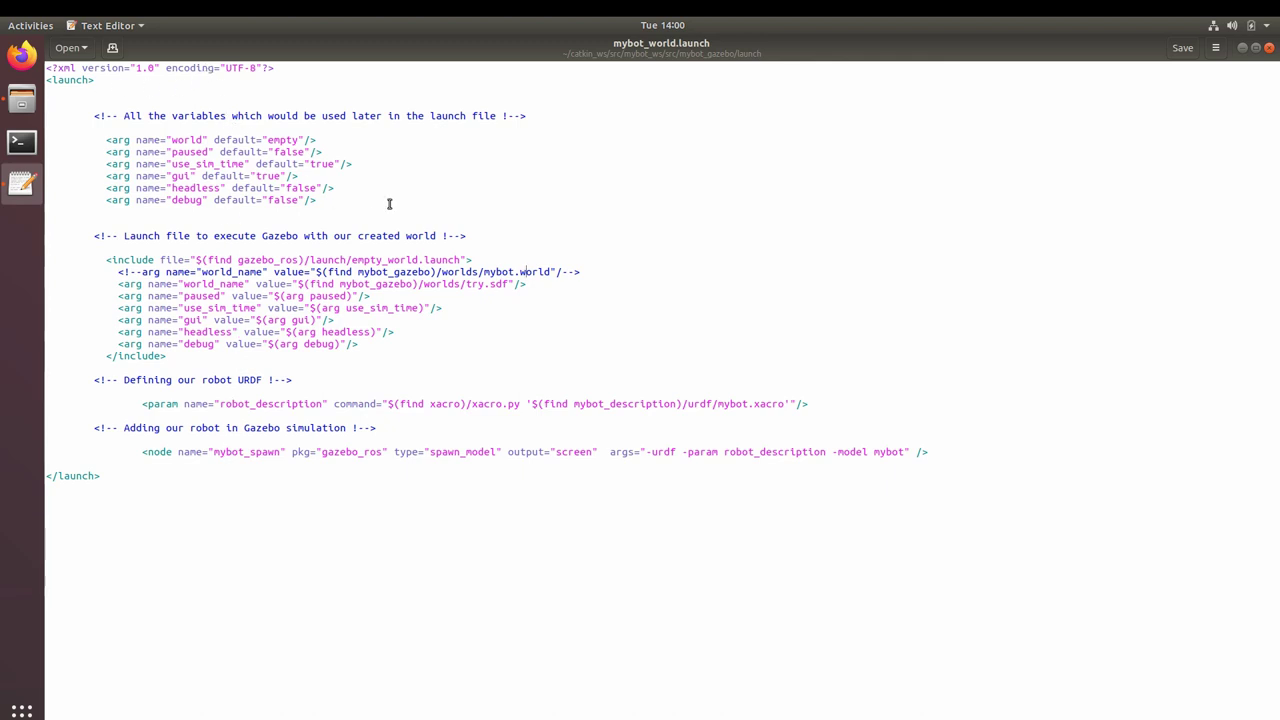
mouse_move(318, 200)
mouse_down()
mouse_move(70, 150)
mouse_move(317, 115)
mouse_up()
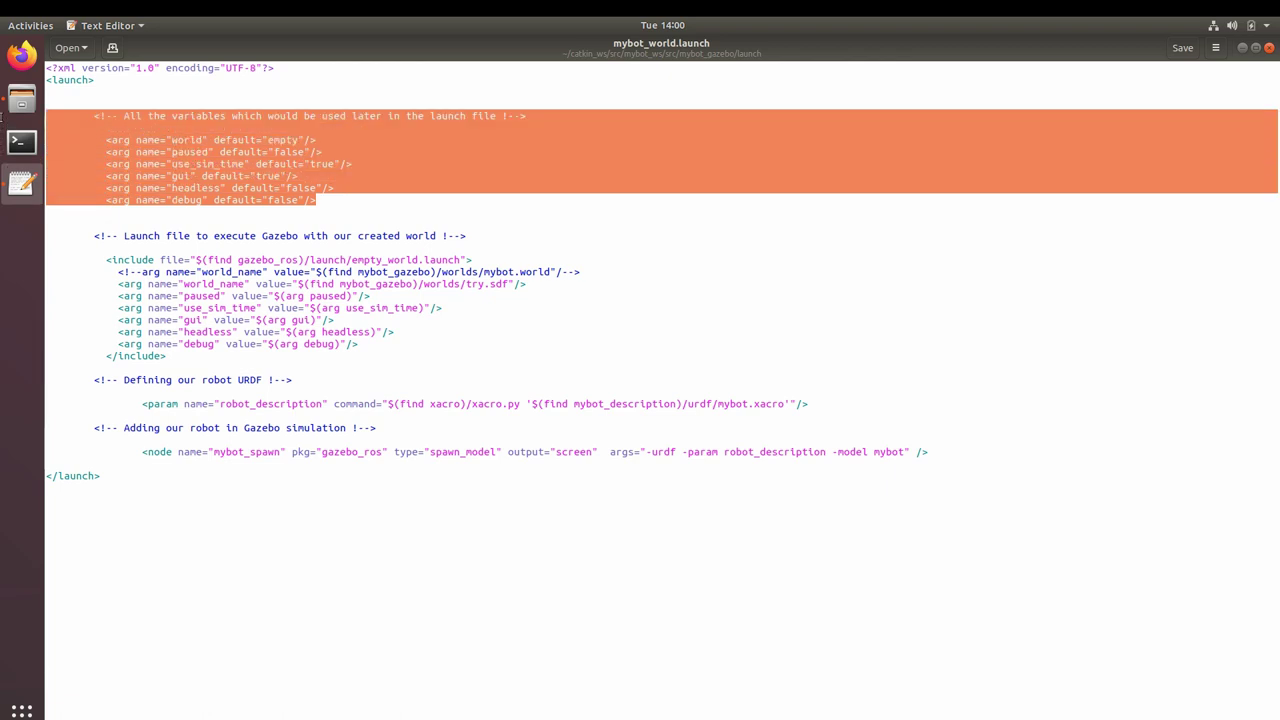
click(437, 157)
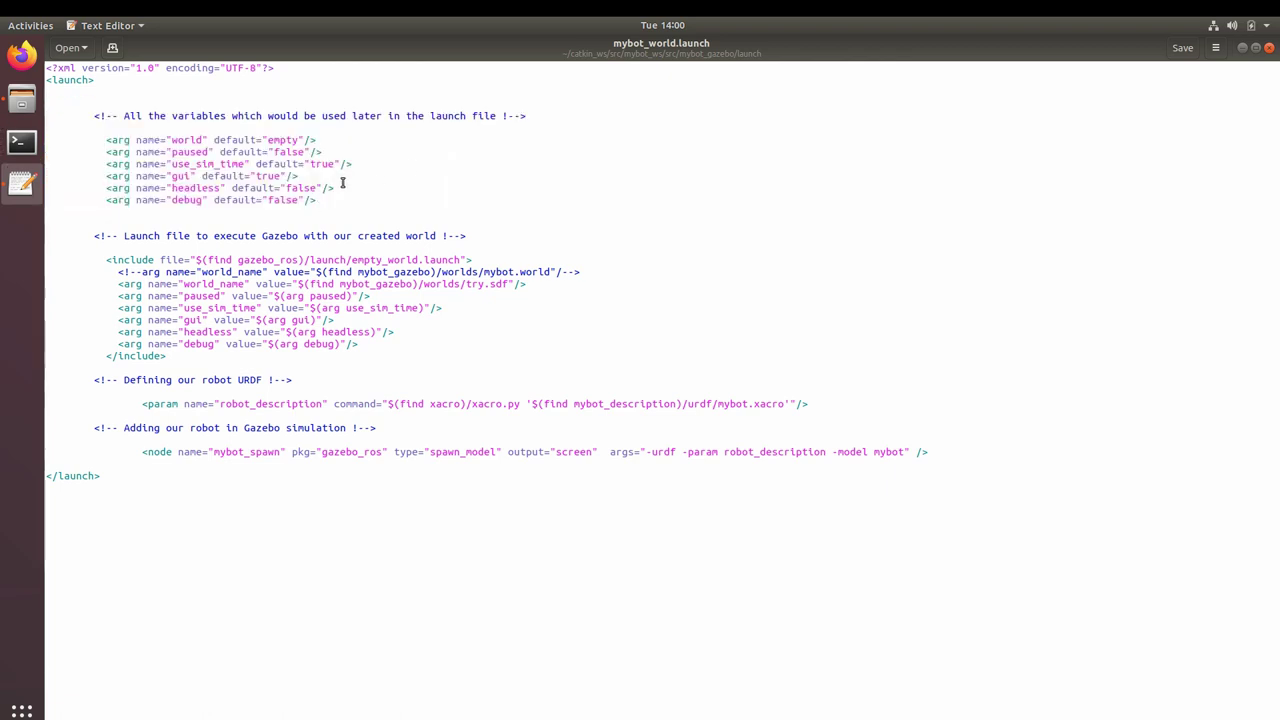
drag(200, 358, 10, 255)
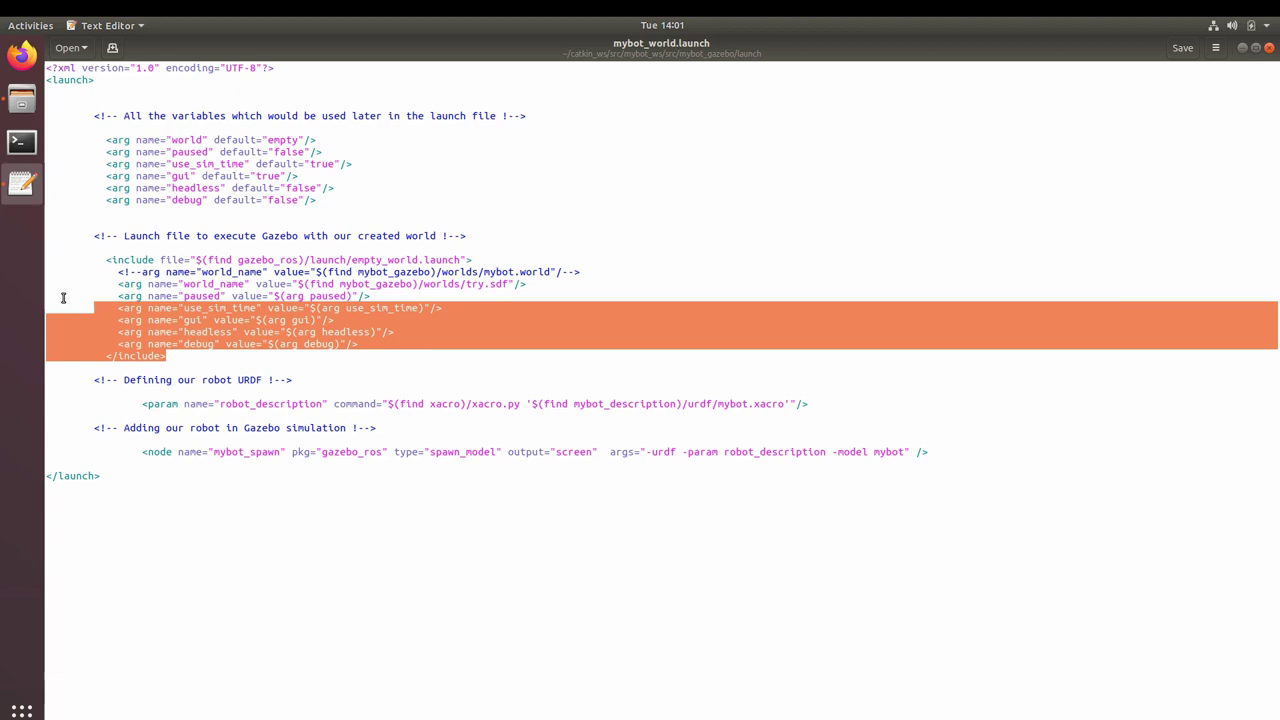
click(183, 358)
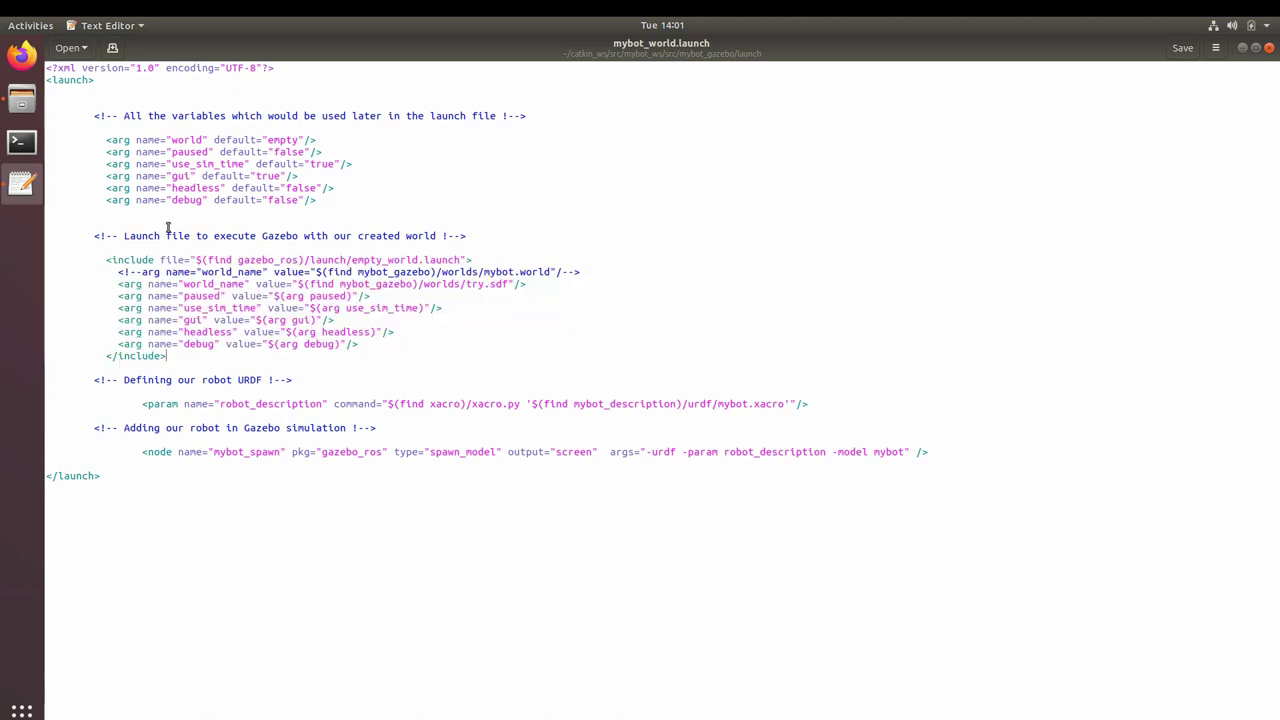
double_click(257, 259)
double_click(326, 259)
click(479, 259)
drag(371, 346, 60, 287)
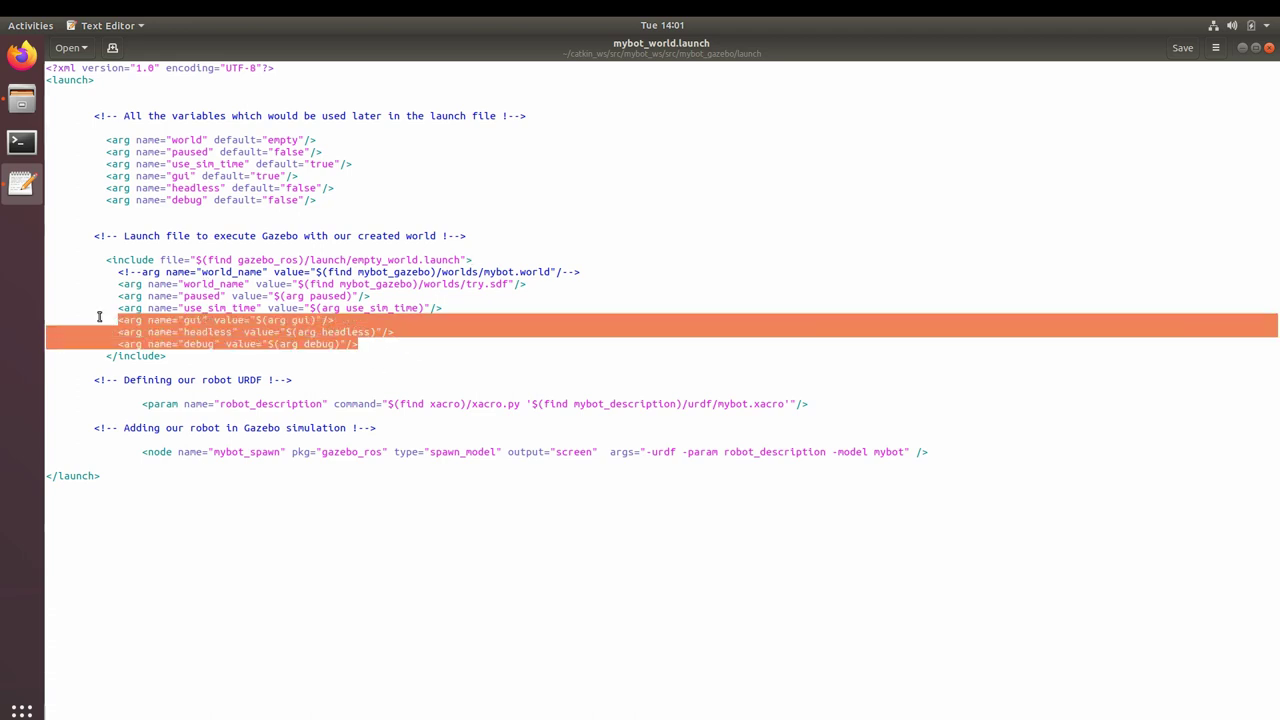
click(224, 343)
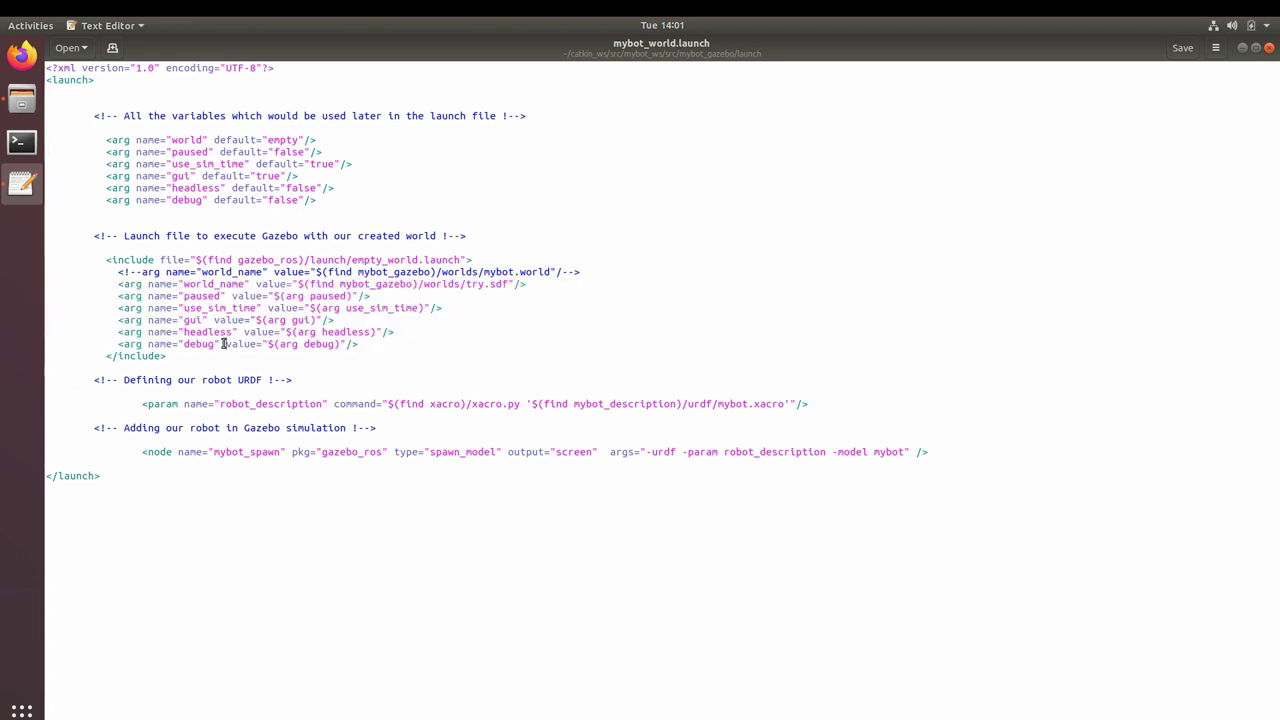
double_click(213, 286)
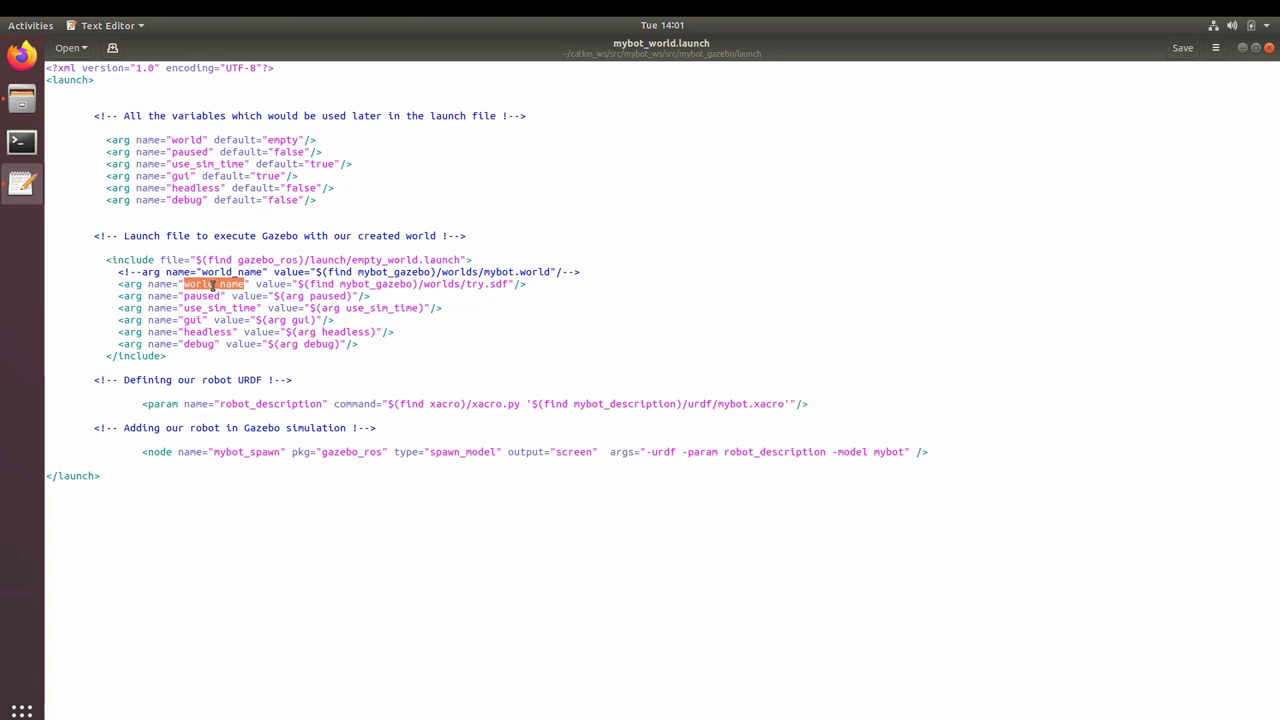
double_click(473, 284)
click(531, 285)
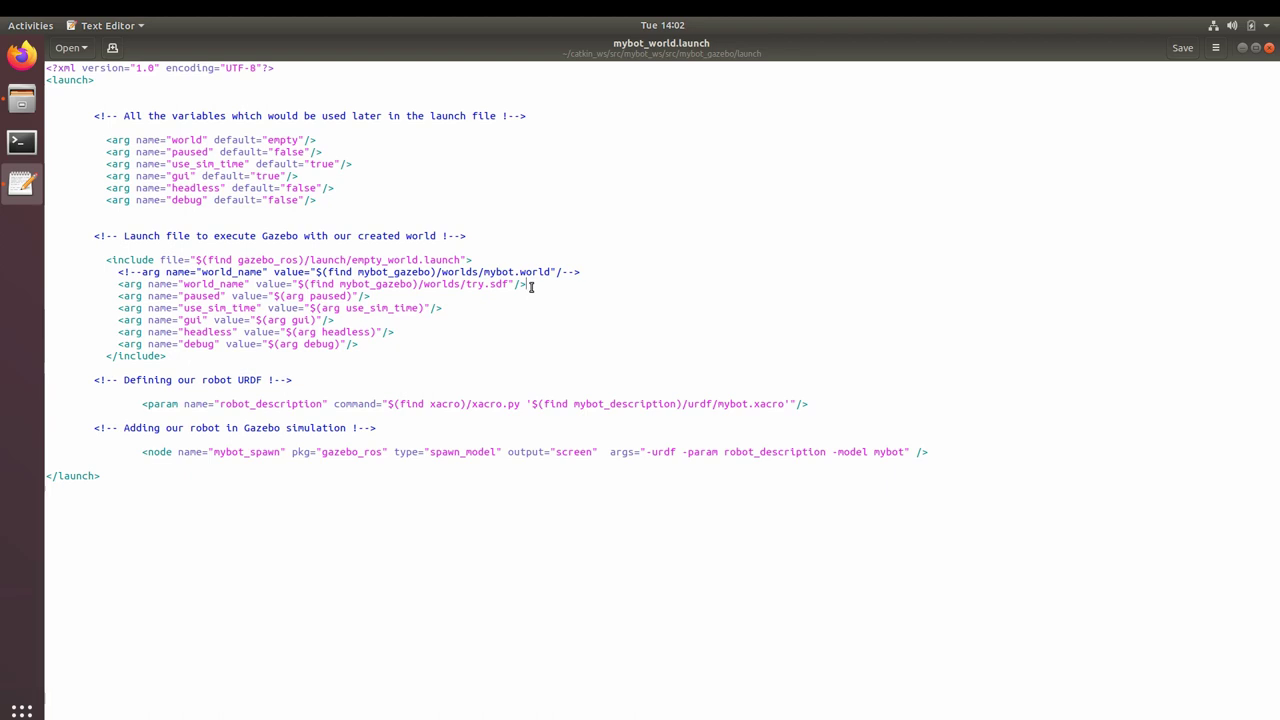
double_click(207, 296)
double_click(338, 296)
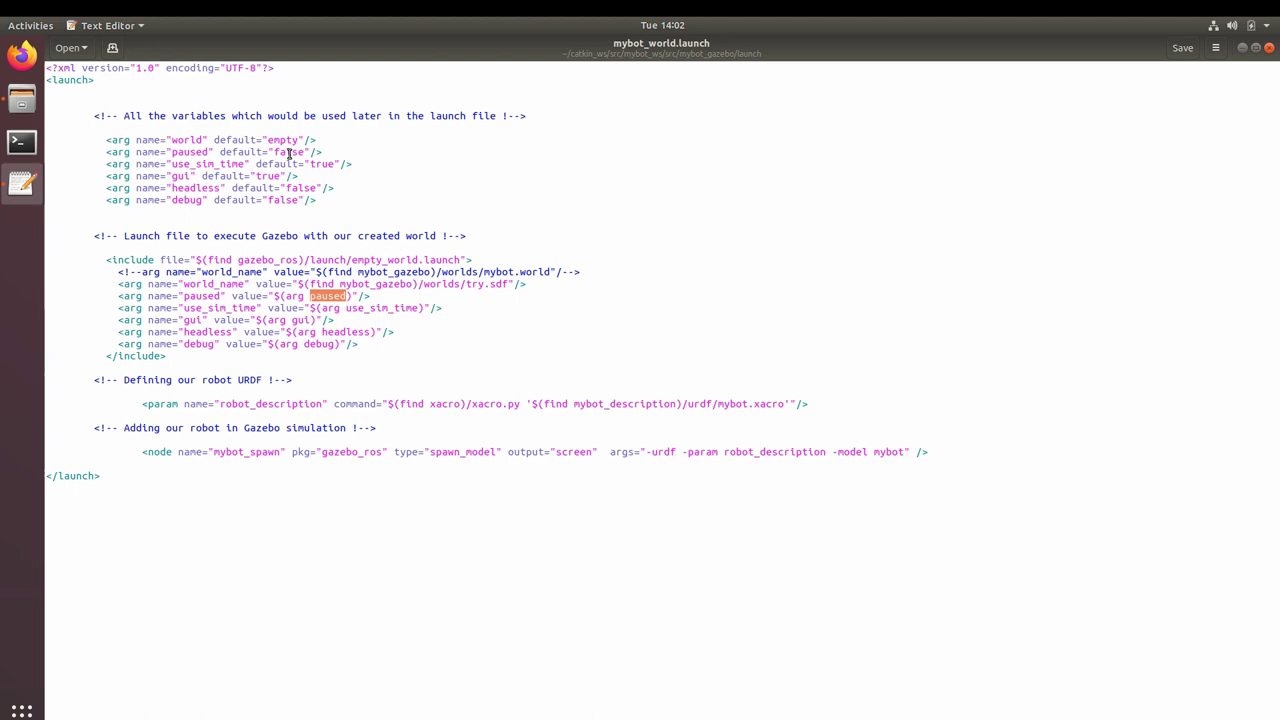
double_click(289, 152)
click(372, 299)
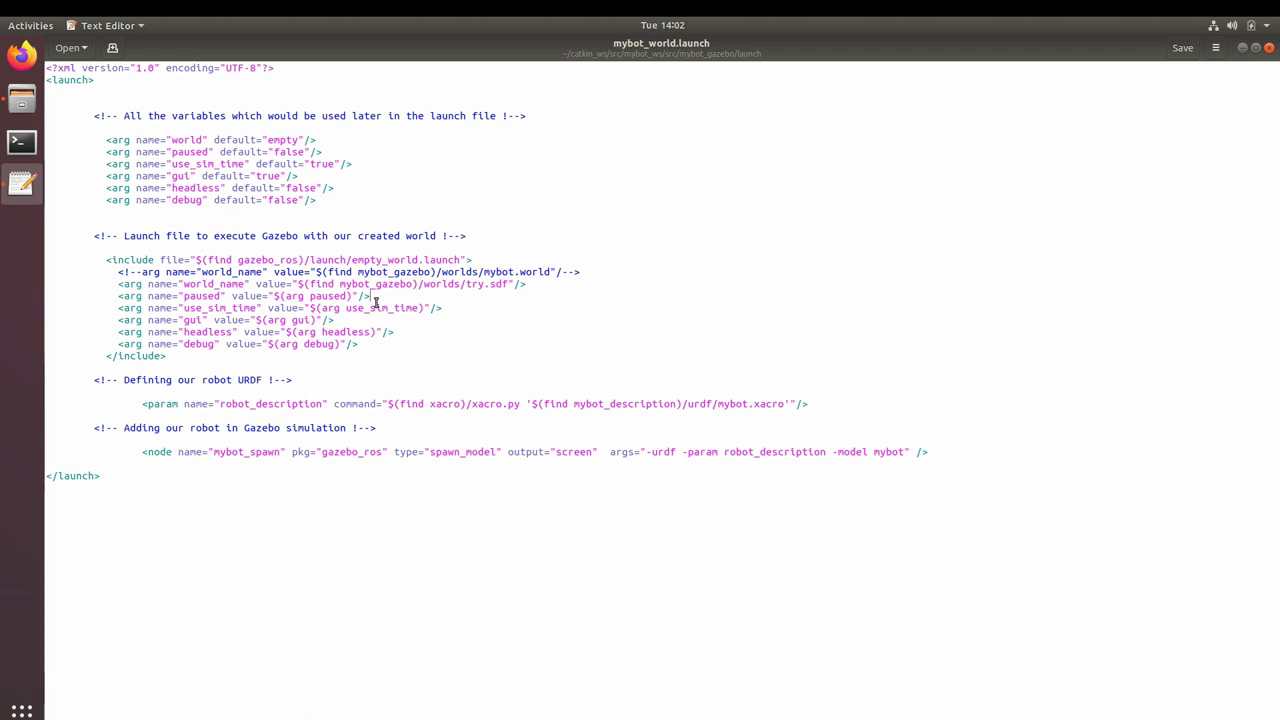
double_click(236, 308)
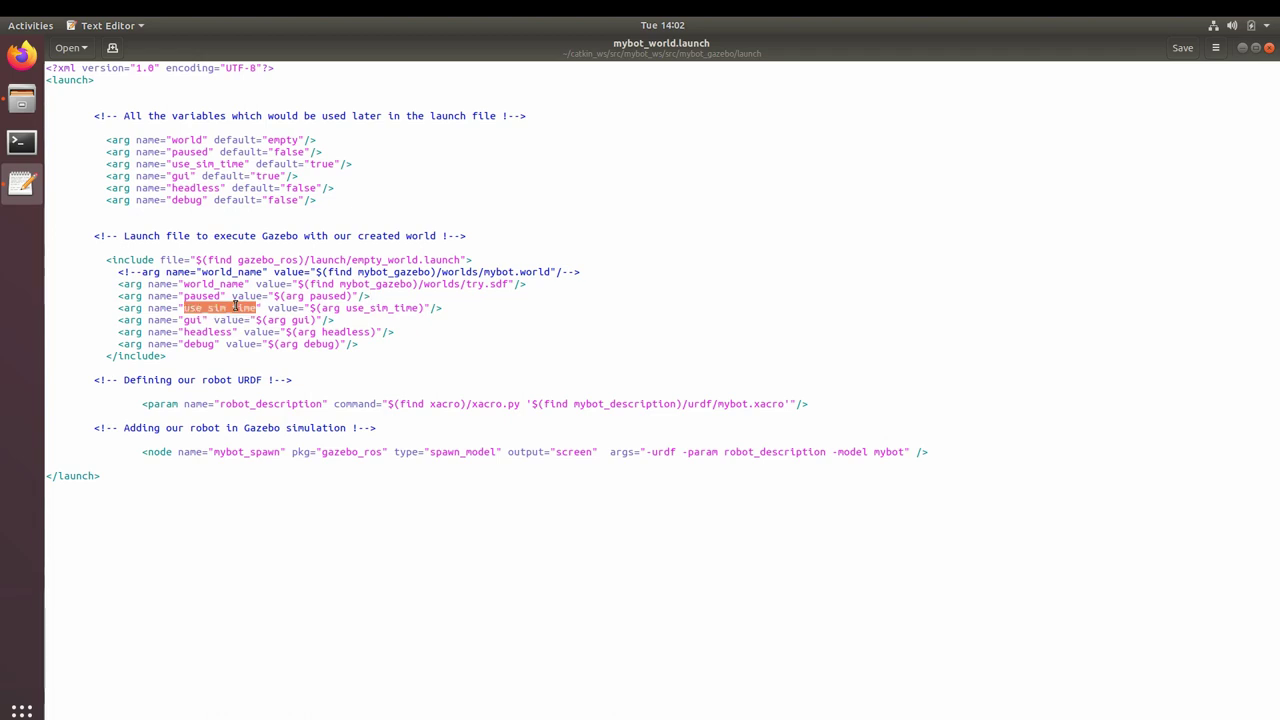
key(ctrl+z)
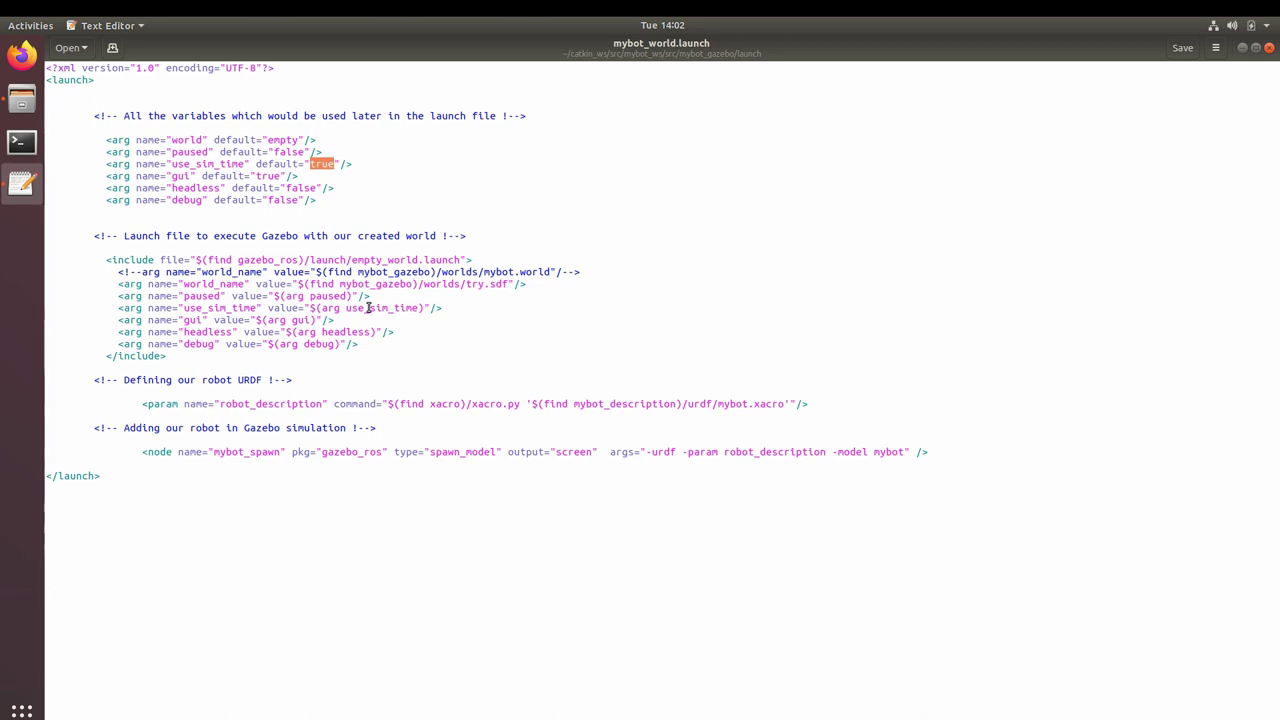
double_click(196, 319)
double_click(265, 176)
click(303, 320)
triple_click(218, 333)
double_click(300, 188)
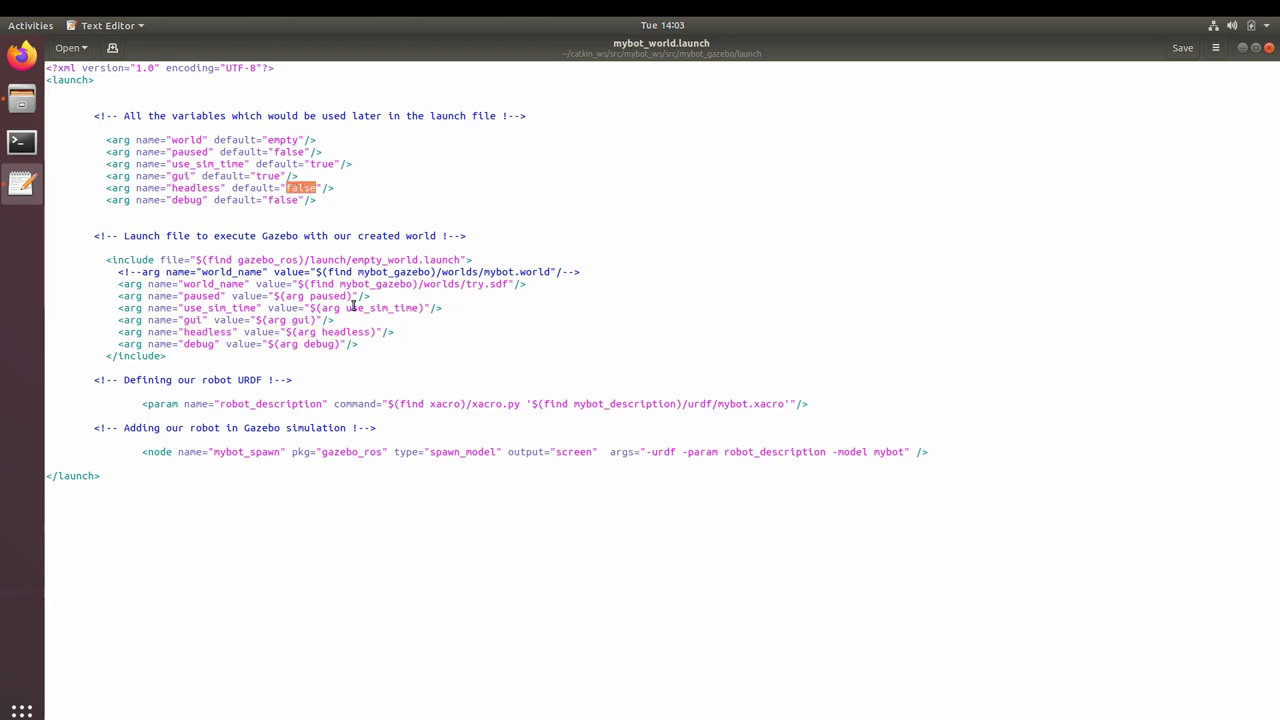
double_click(218, 332)
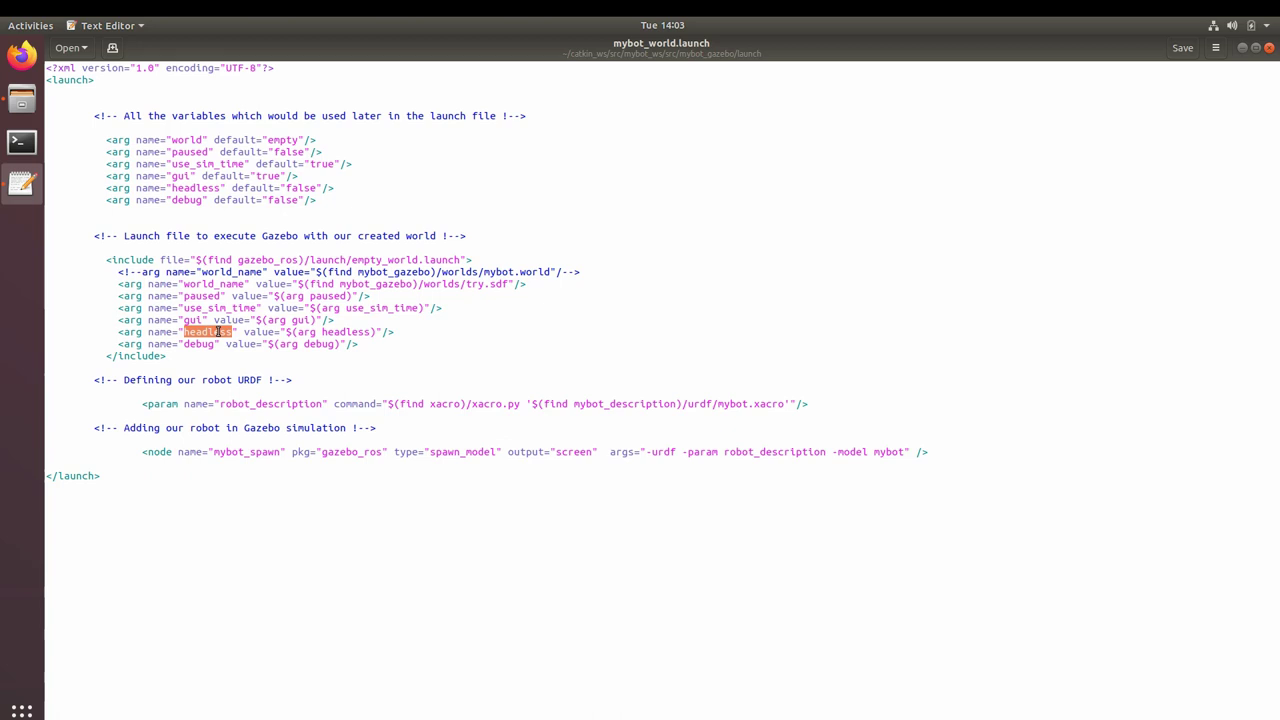
double_click(197, 345)
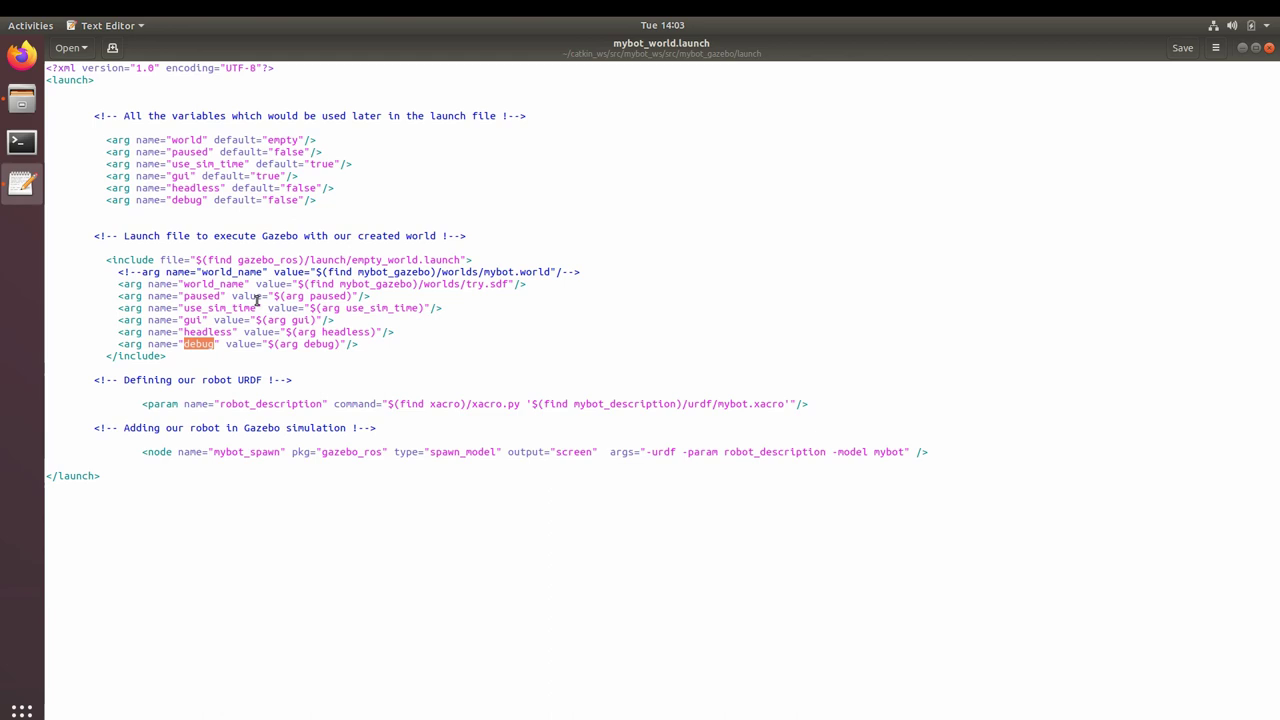
Highlight the robot_description parameter, xacro.py command and mybot.xacro path in the launch file
click(837, 403)
double_click(278, 404)
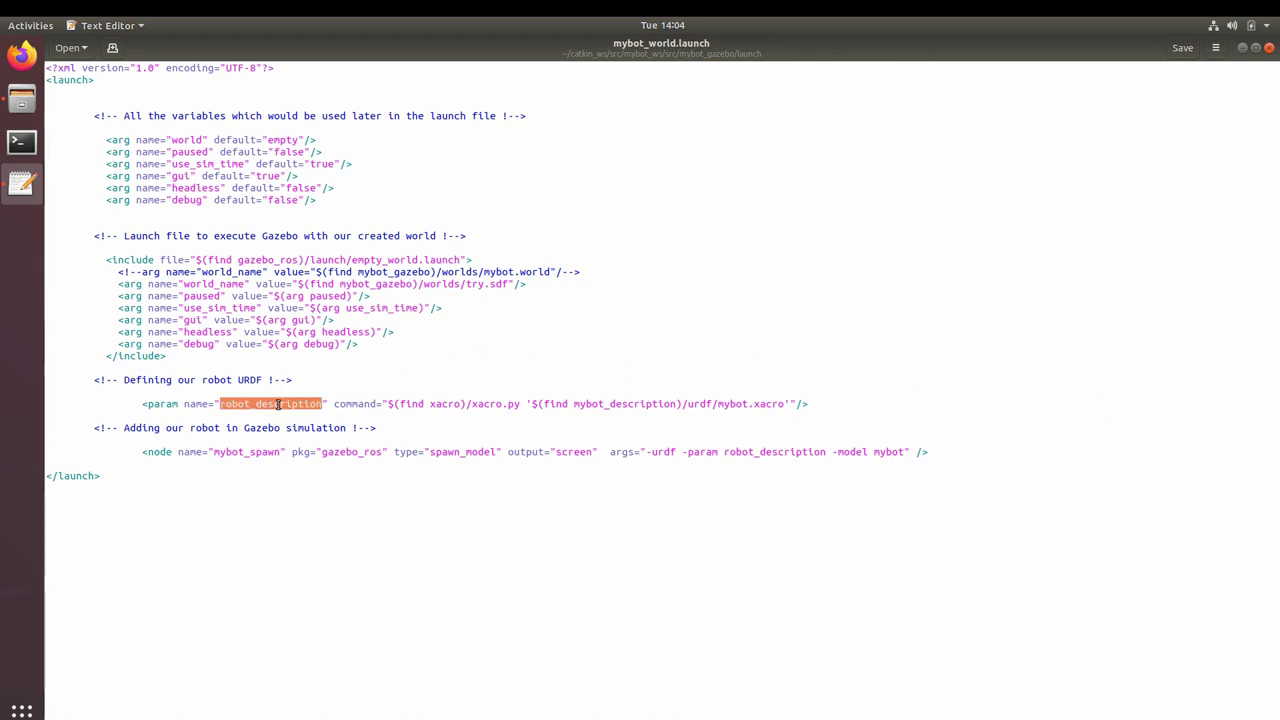
drag(520, 404, 430, 404)
click(578, 404)
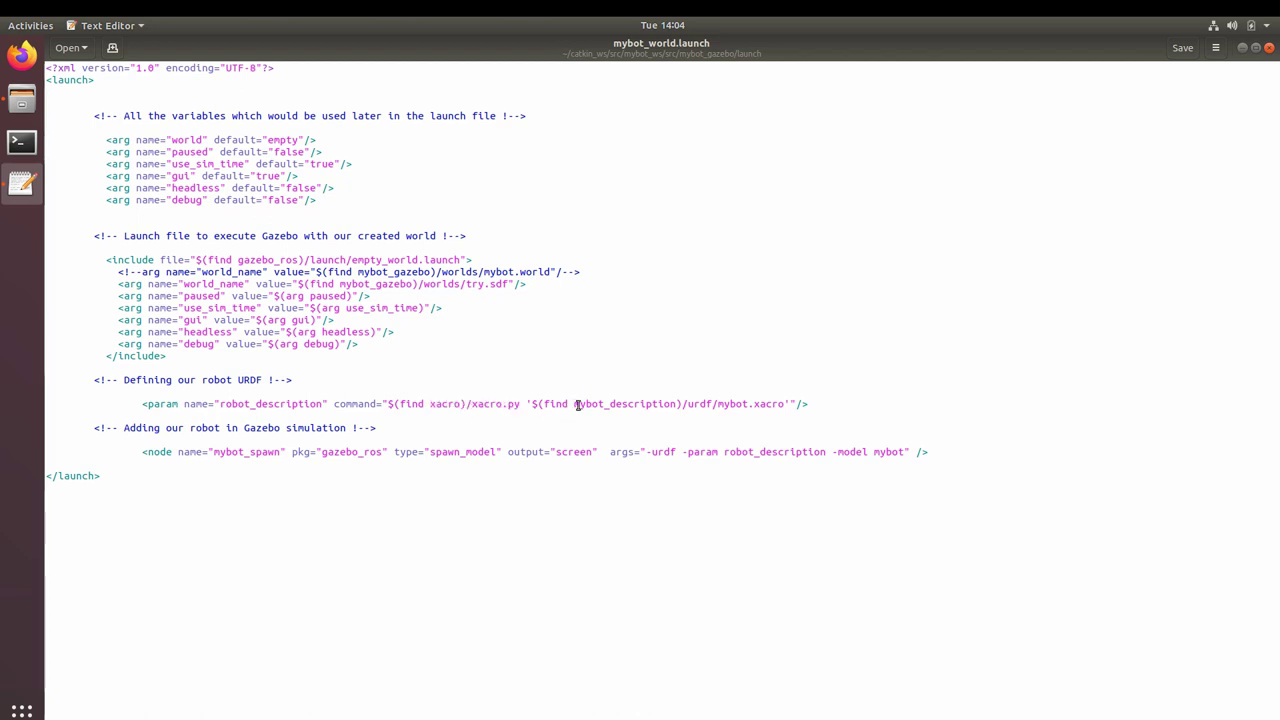
drag(578, 404, 786, 404)
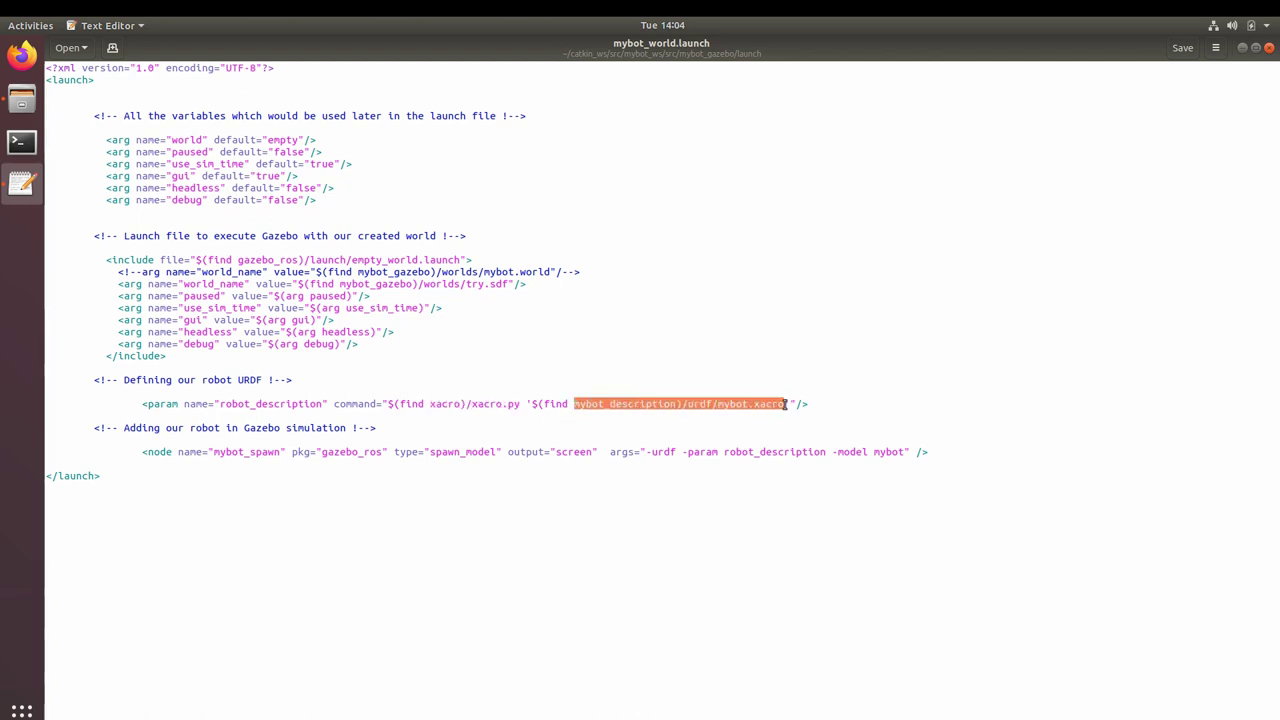
click(816, 404)
Highlight the gazebo_ros package name in the spawn node line
click(938, 451)
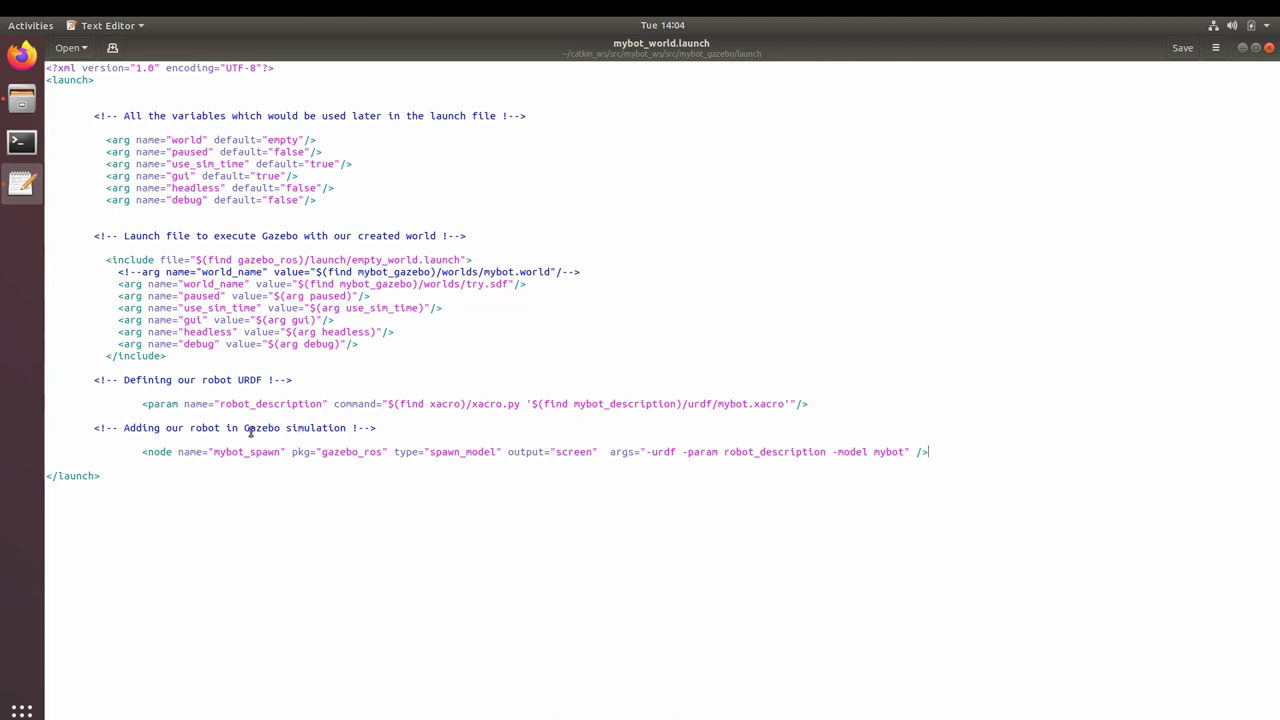
double_click(353, 451)
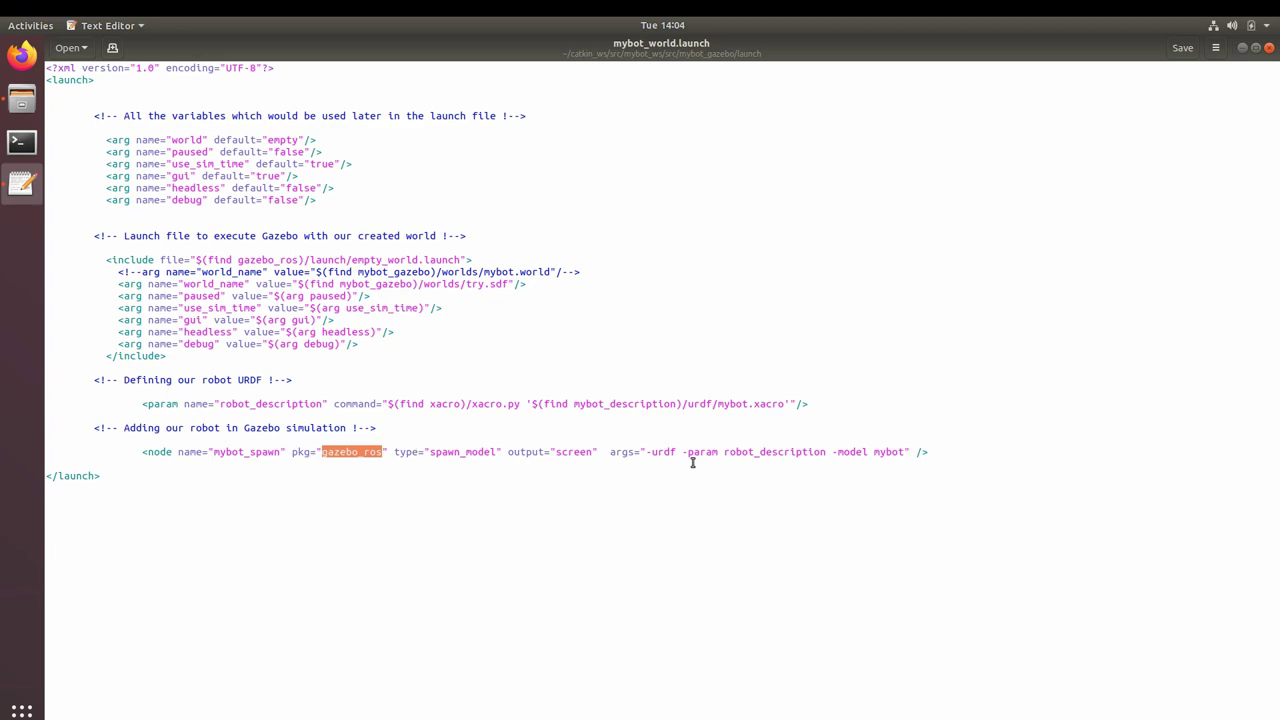
click(939, 451)
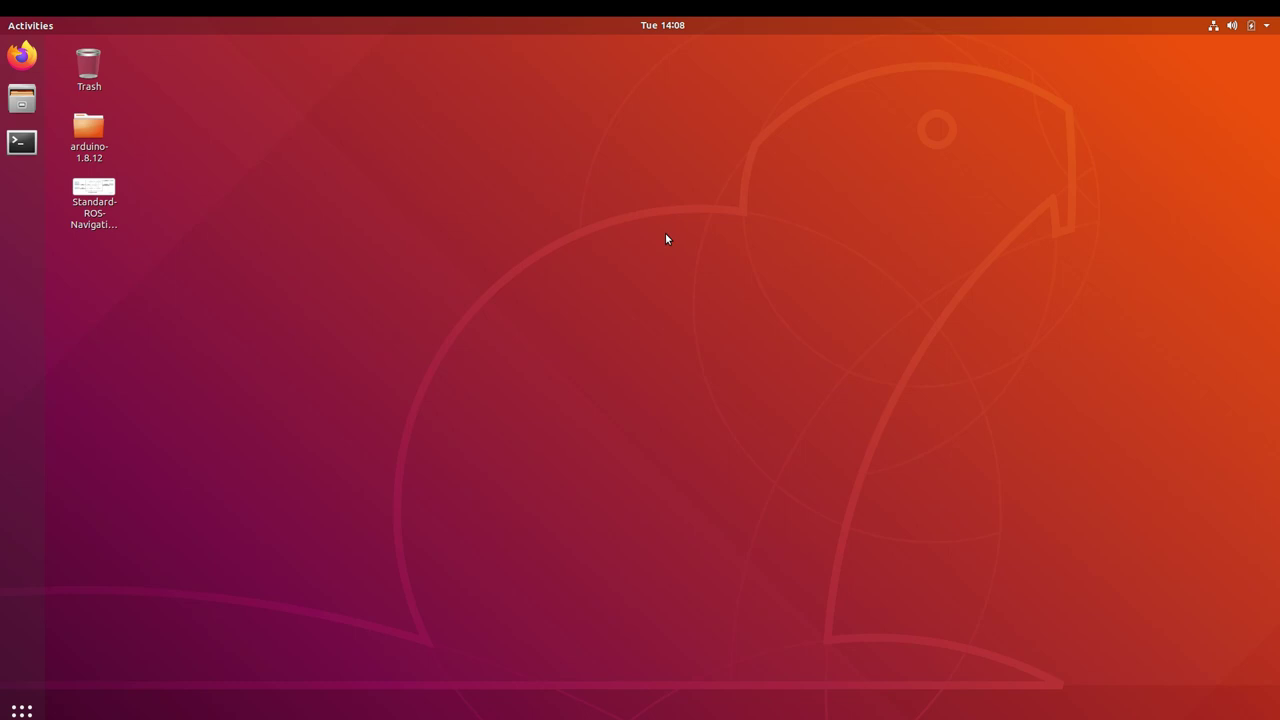
Run roslaunch mybot_gazebo mybot_world.launch in a new terminal to start Gazebo
key(ctrl+alt+t)
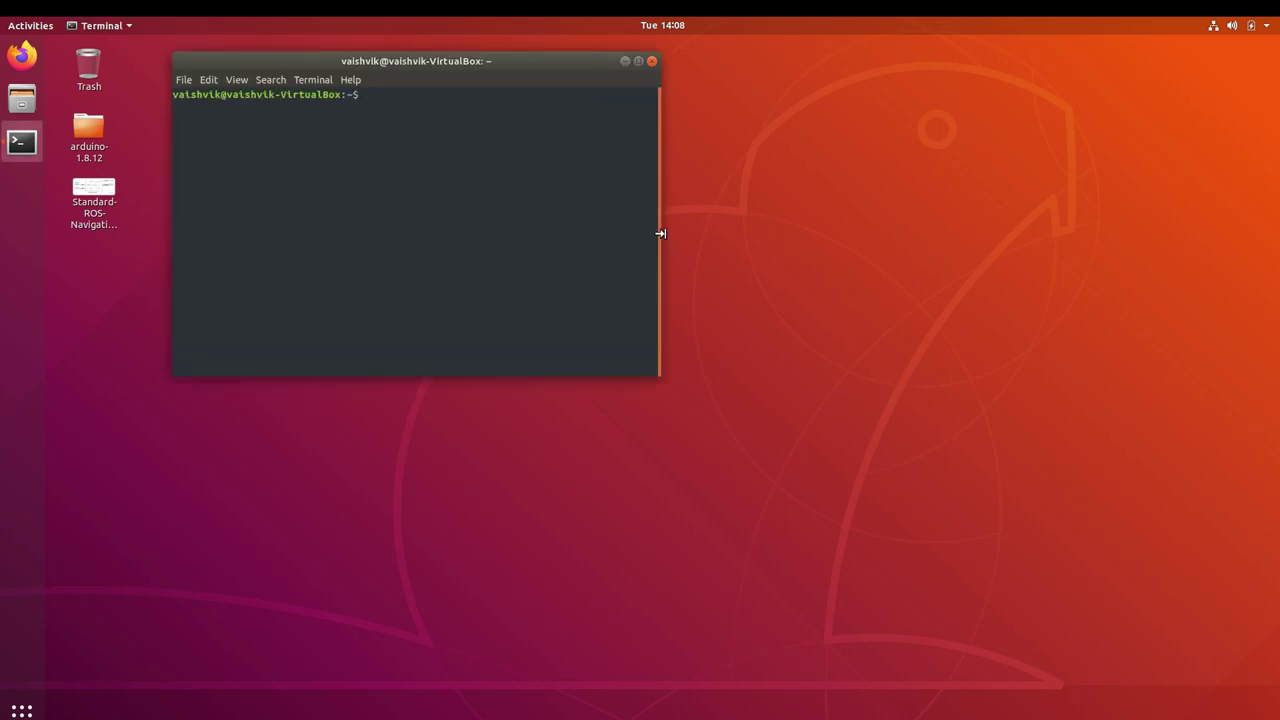
text(roslaunch )
text(mybot_)
text(g)
key(Tab)
key(Tab)
key(Return)
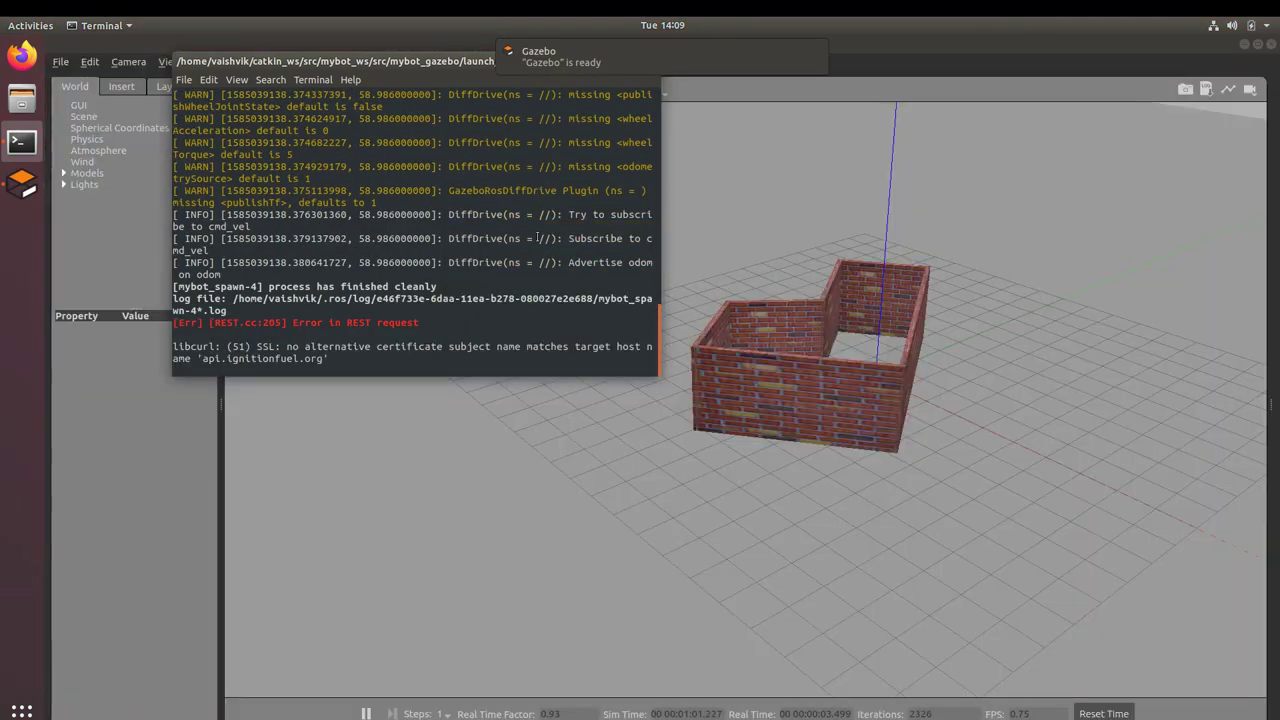
Select the wall and ground models, then orbit and zoom onto mybot before returning to the terminal
click(838, 264)
click(864, 362)
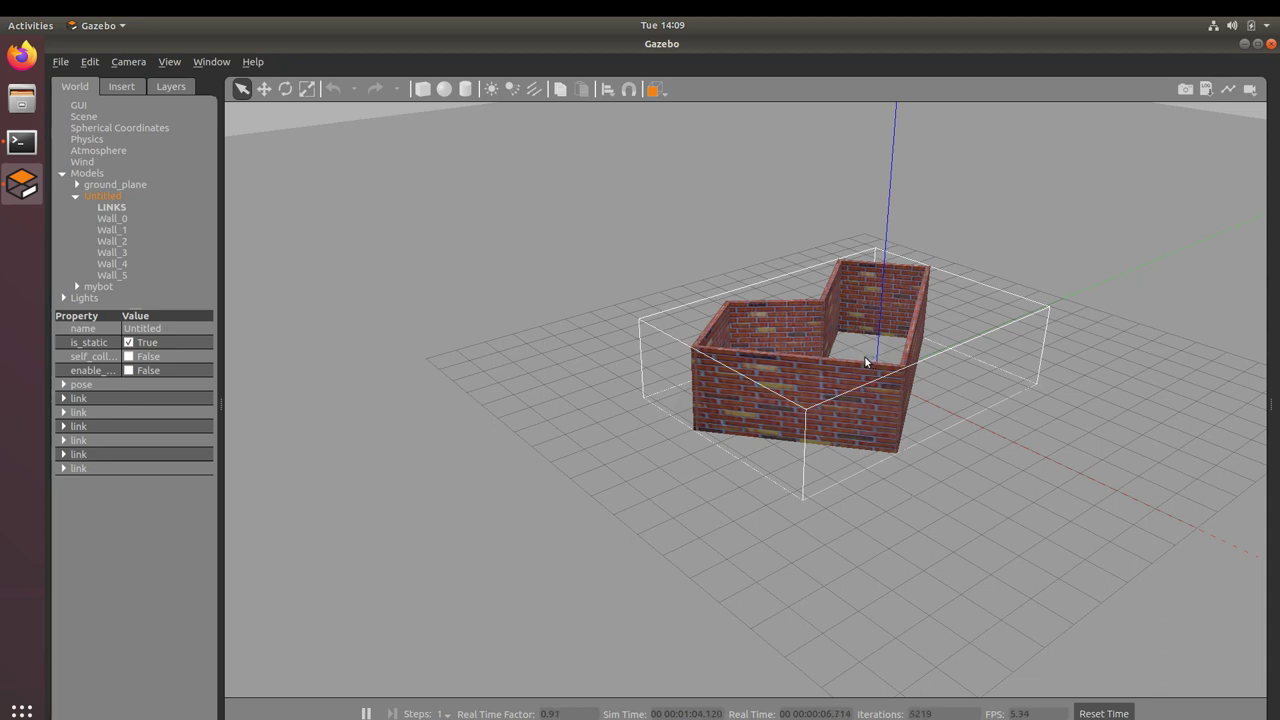
click(862, 362)
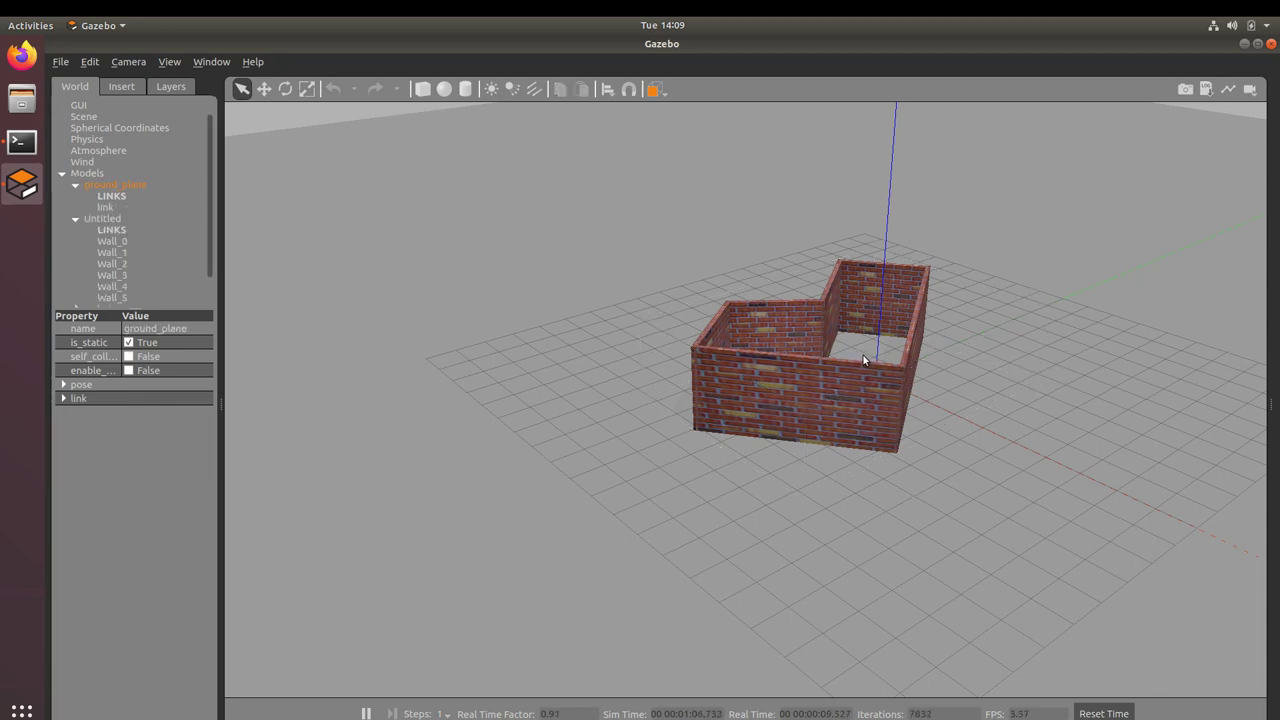
drag(859, 385, 841, 445)
mouse_move(841, 445)
middle_down()
mouse_move(851, 555)
mouse_move(909, 584)
mouse_move(936, 541)
mouse_move(871, 506)
middle_up()
double_click(845, 490)
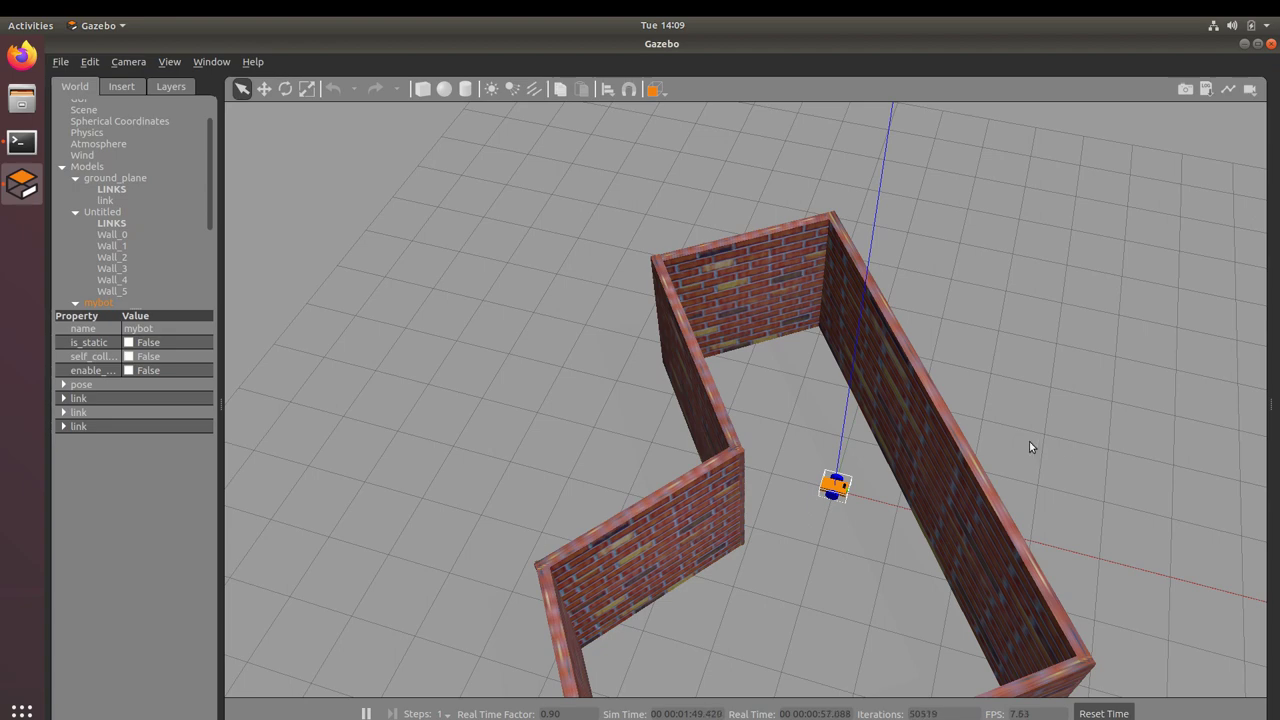
click(21, 141)
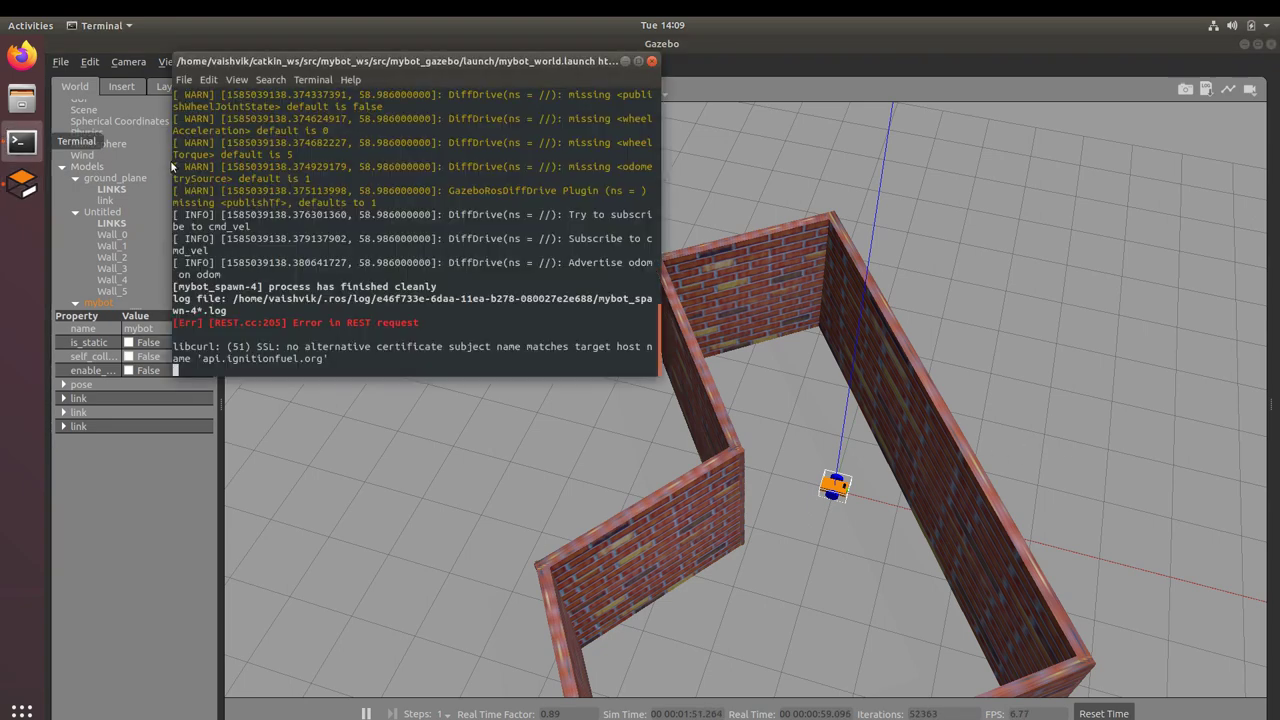
Start teleop_twist_keyboard.py with rosrun in a second terminal tab
key(ctrl+shift+t)
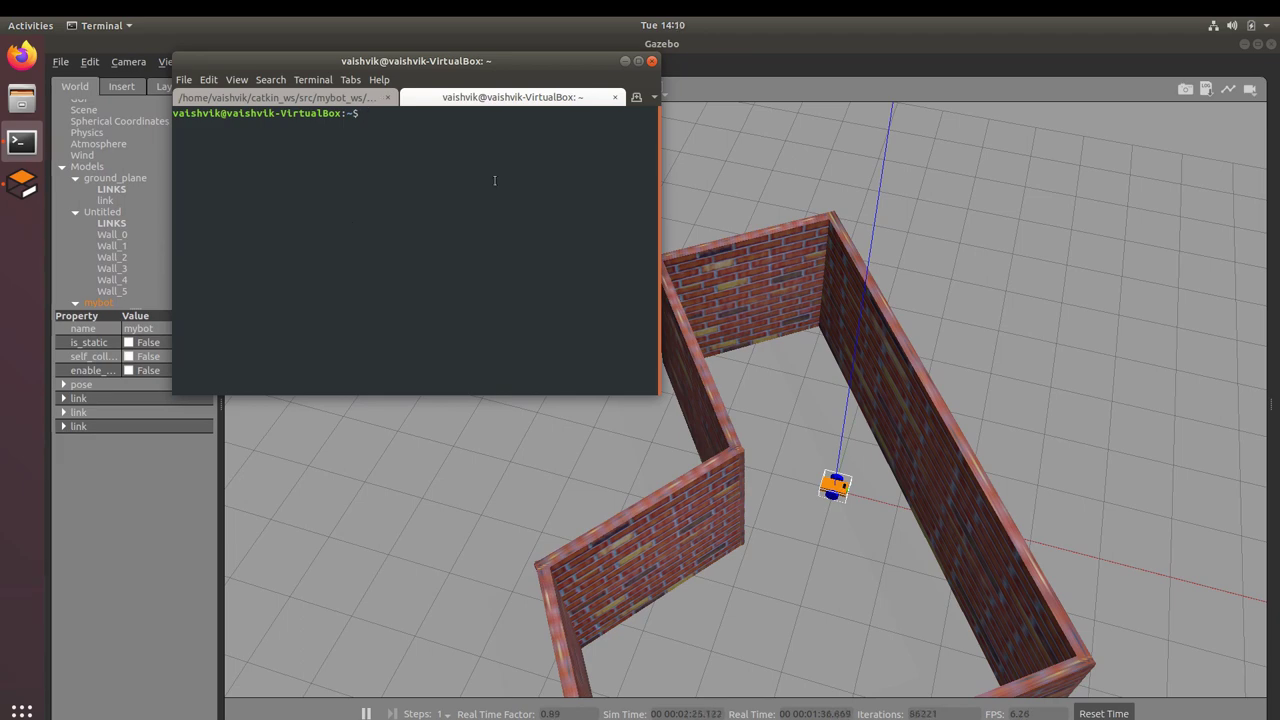
text(rosr)
text(un teleop)
key(Tab)
key(Tab)
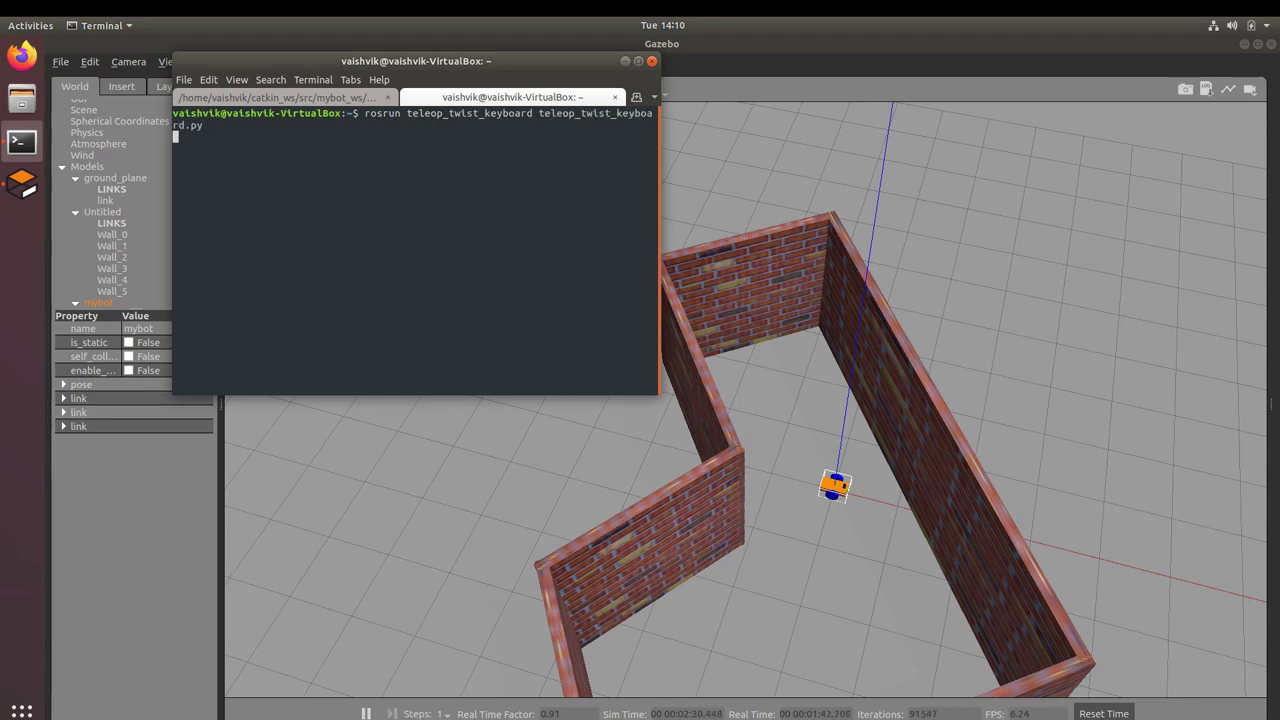
key(Return)
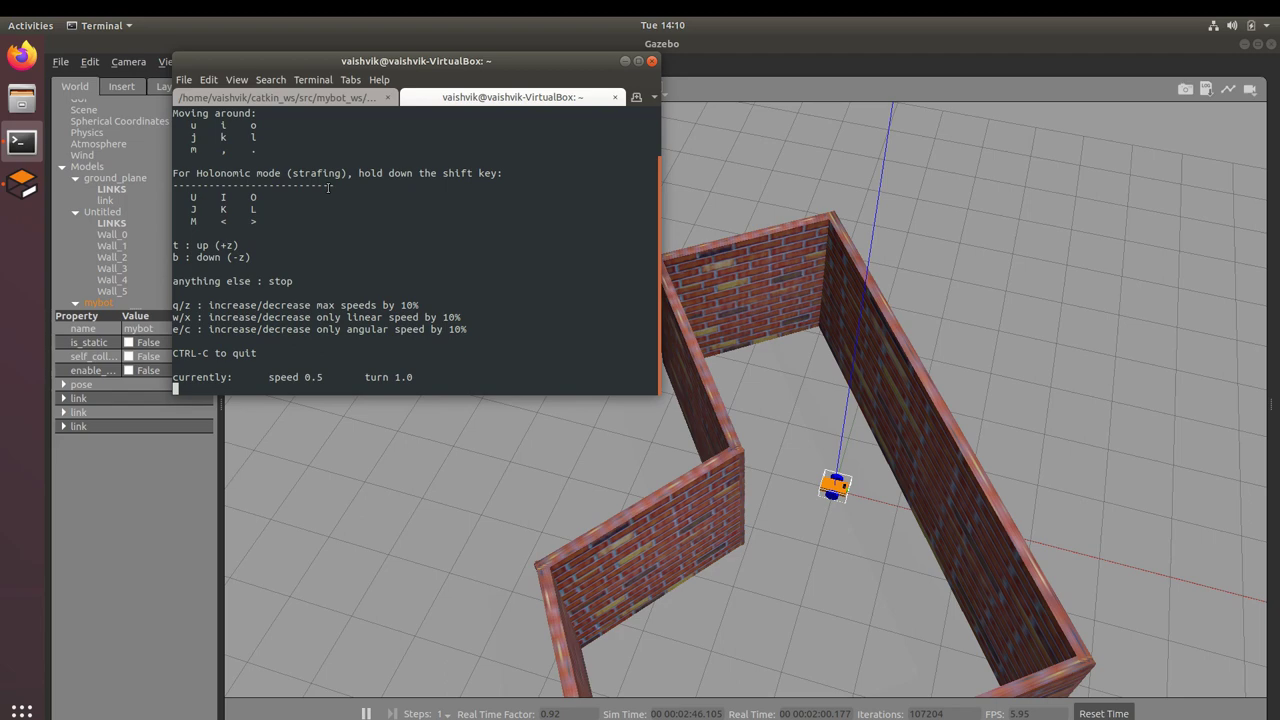
Point out the i, j and l movement keys, then press i to drive mybot
double_click(222, 125)
double_click(194, 137)
double_click(251, 137)
click(224, 137)
key(i)
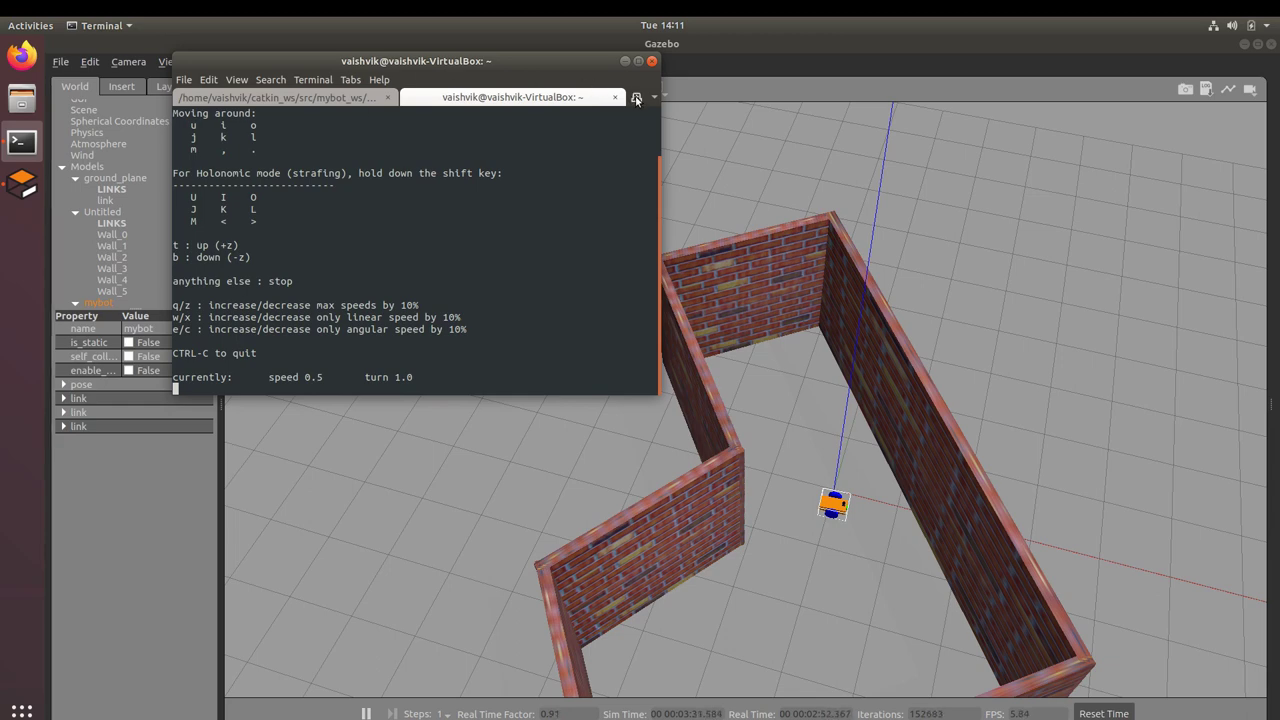
Run rostopic list in a third terminal tab and maximize the window
click(636, 98)
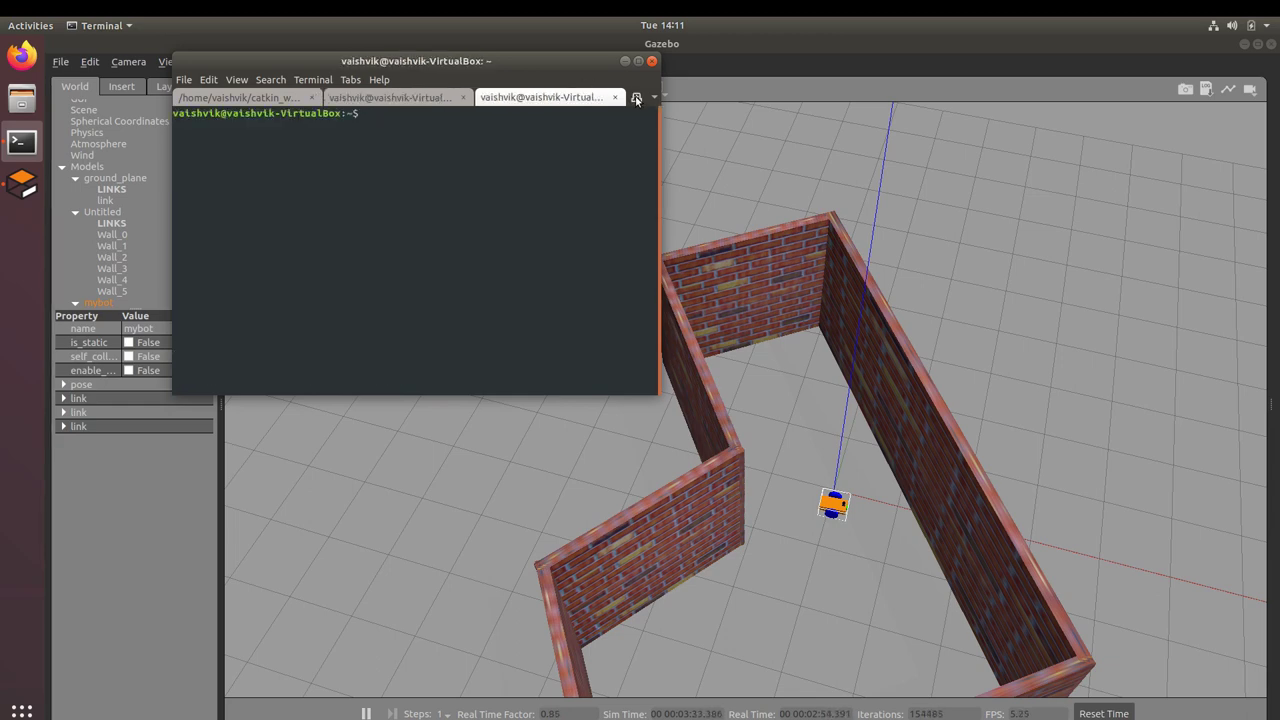
text(ros)
text(topic)
text( list)
key(Return)
click(638, 61)
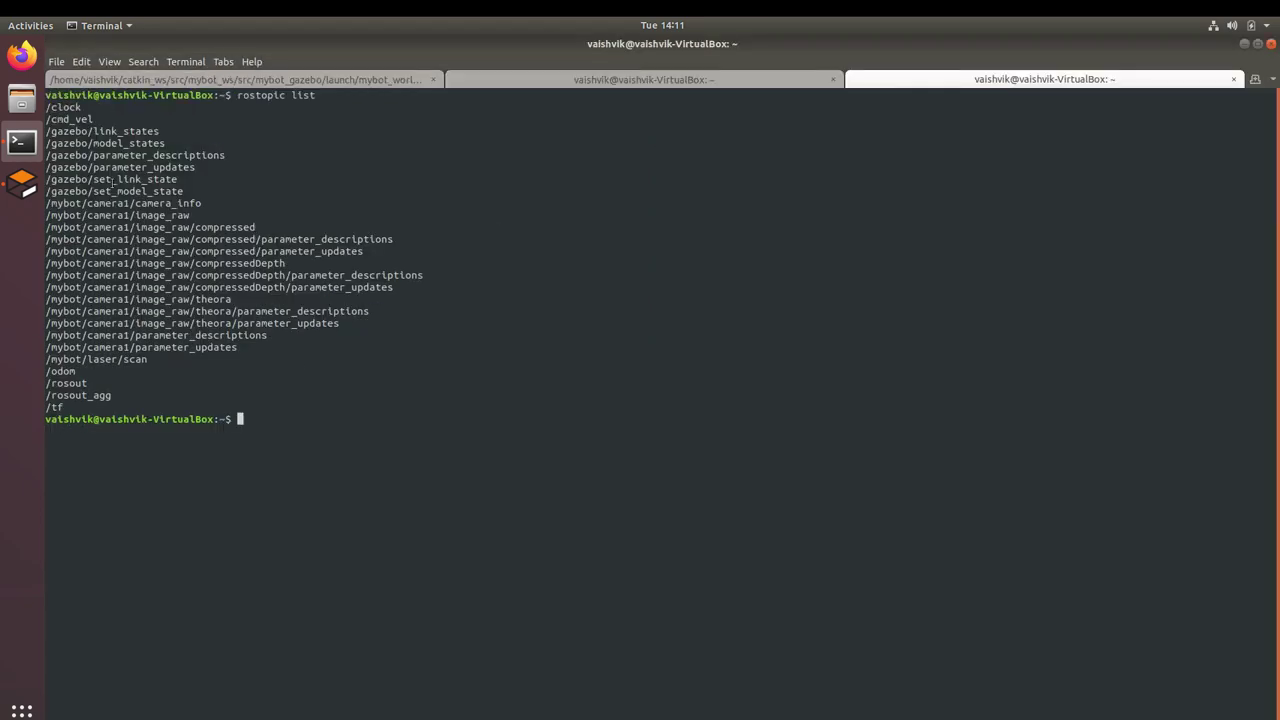
Highlight the listed topics and the /odom line, then enter rostopic echo /odom
drag(52, 107, 104, 410)
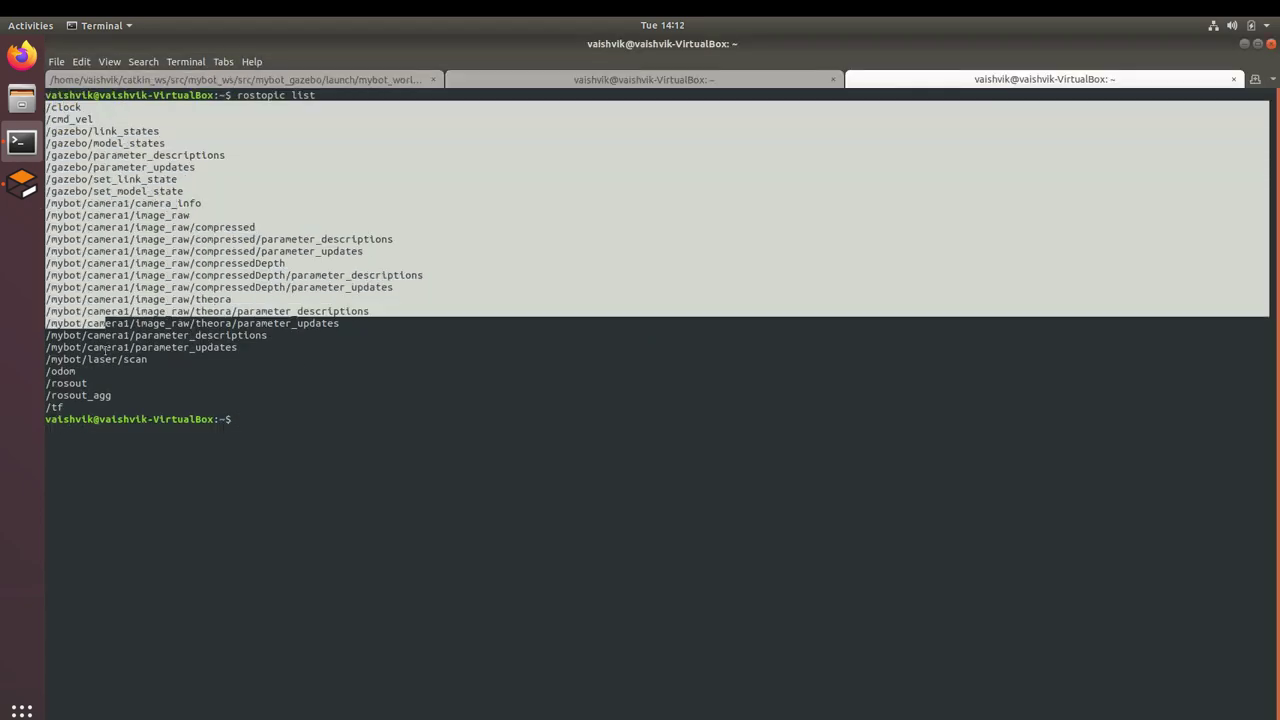
click(104, 410)
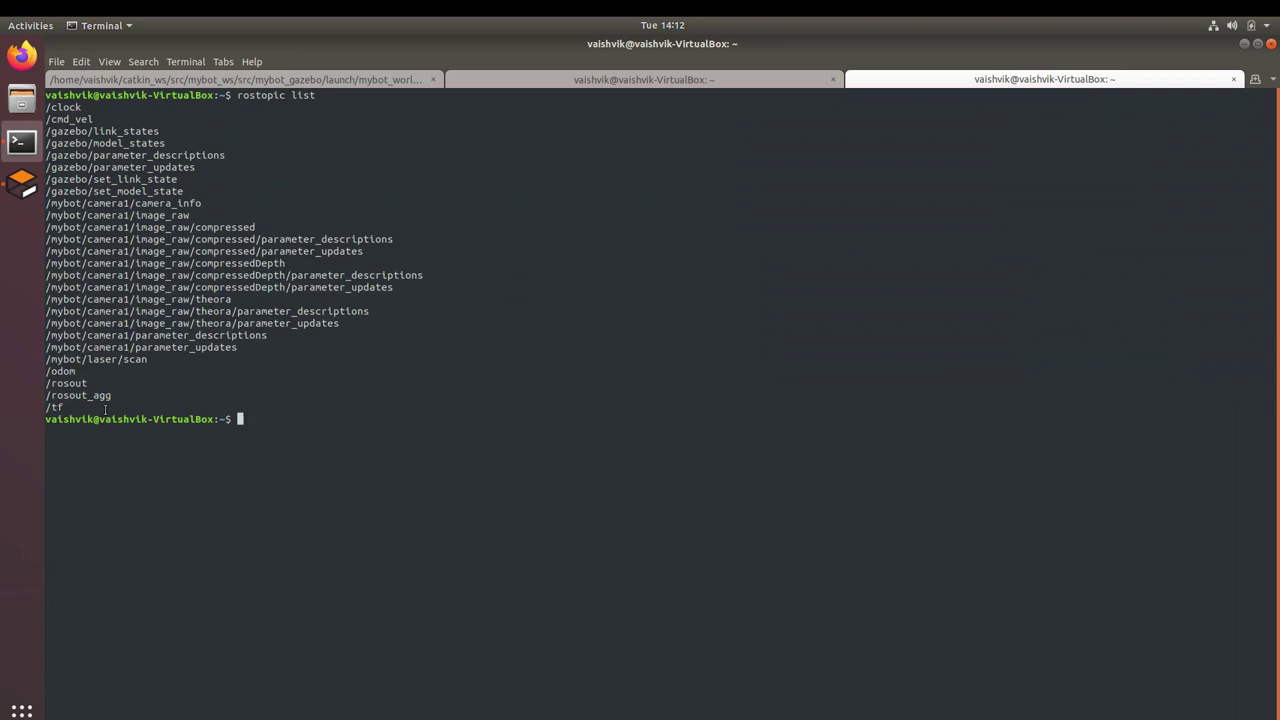
triple_click(83, 375)
click(301, 449)
text(ros)
text(topic echo )
text(/odom)
Stream /odom messages, stop them with Ctrl+C, then rerun rostopic list and highlight the topics
key(Return)
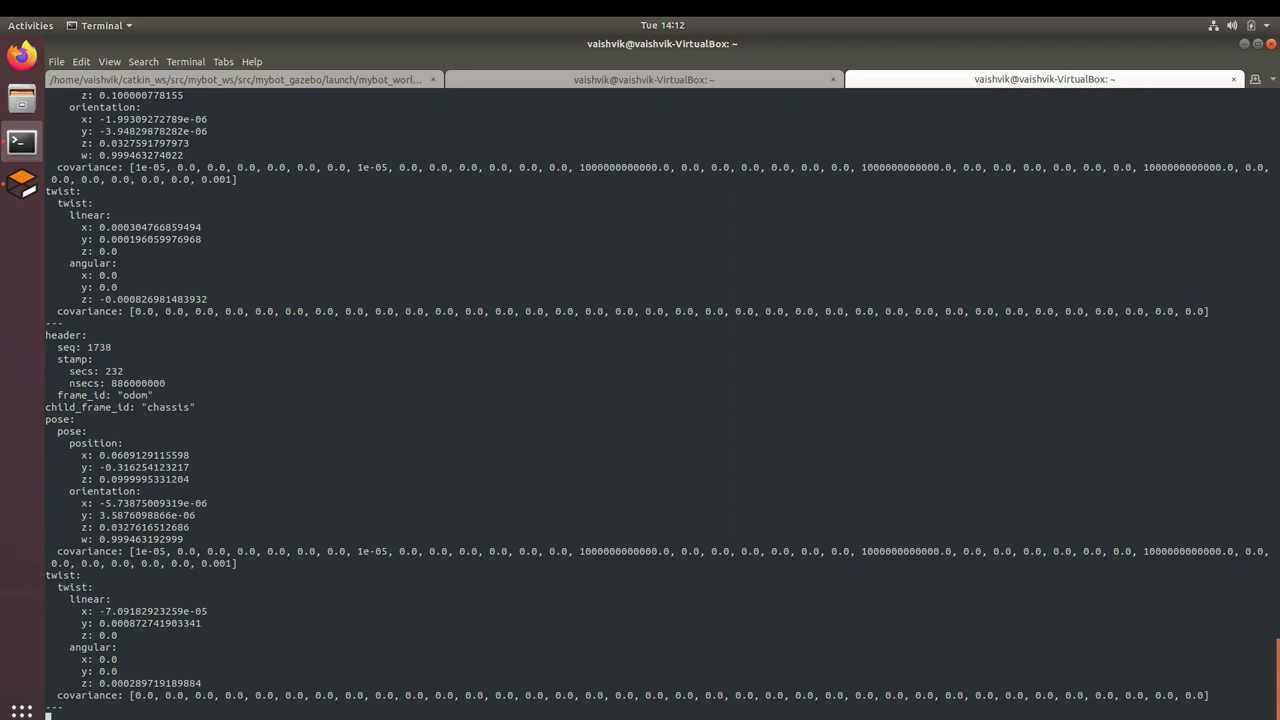
key(ctrl+c)
text(rostopic list)
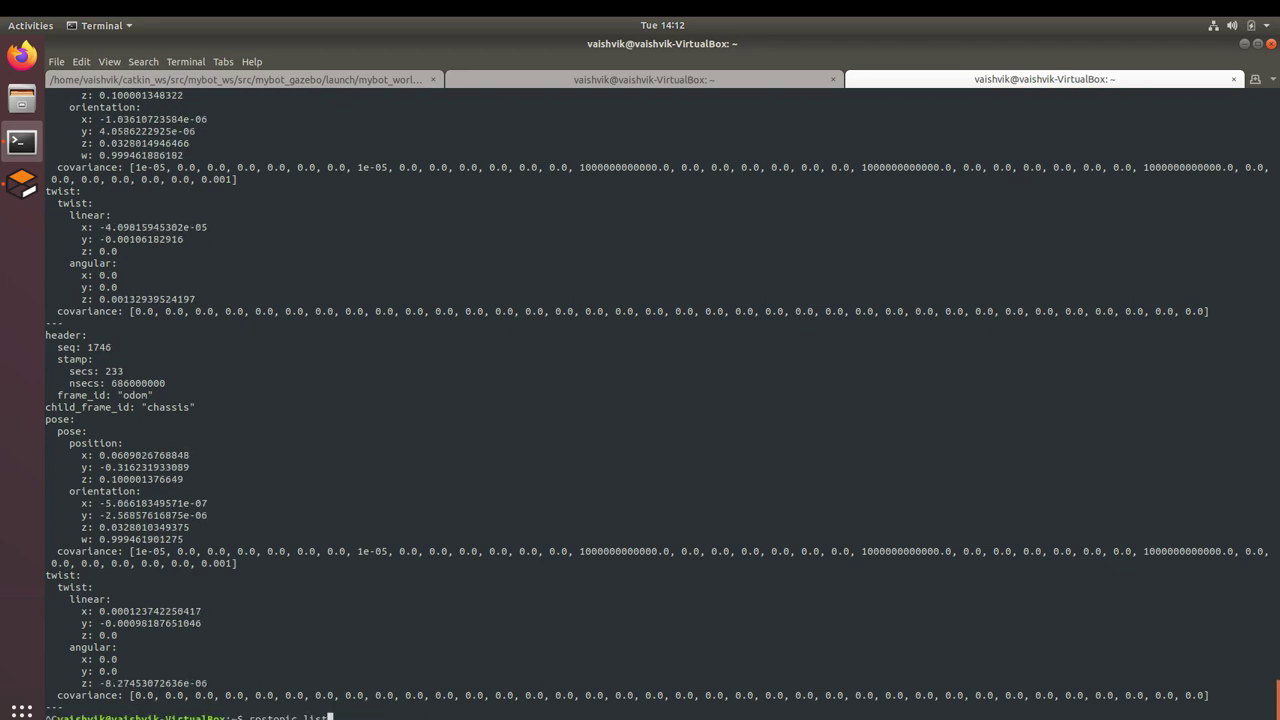
key(Return)
drag(47, 714, 33, 405)
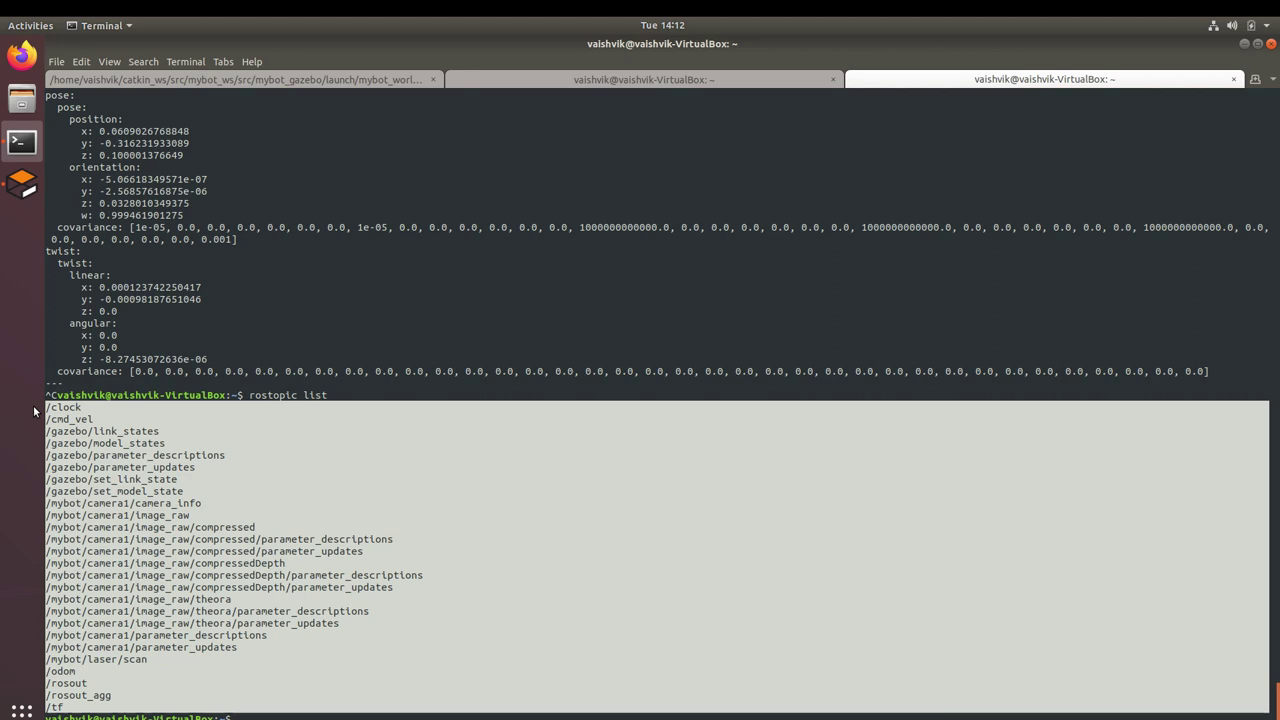
click(221, 606)
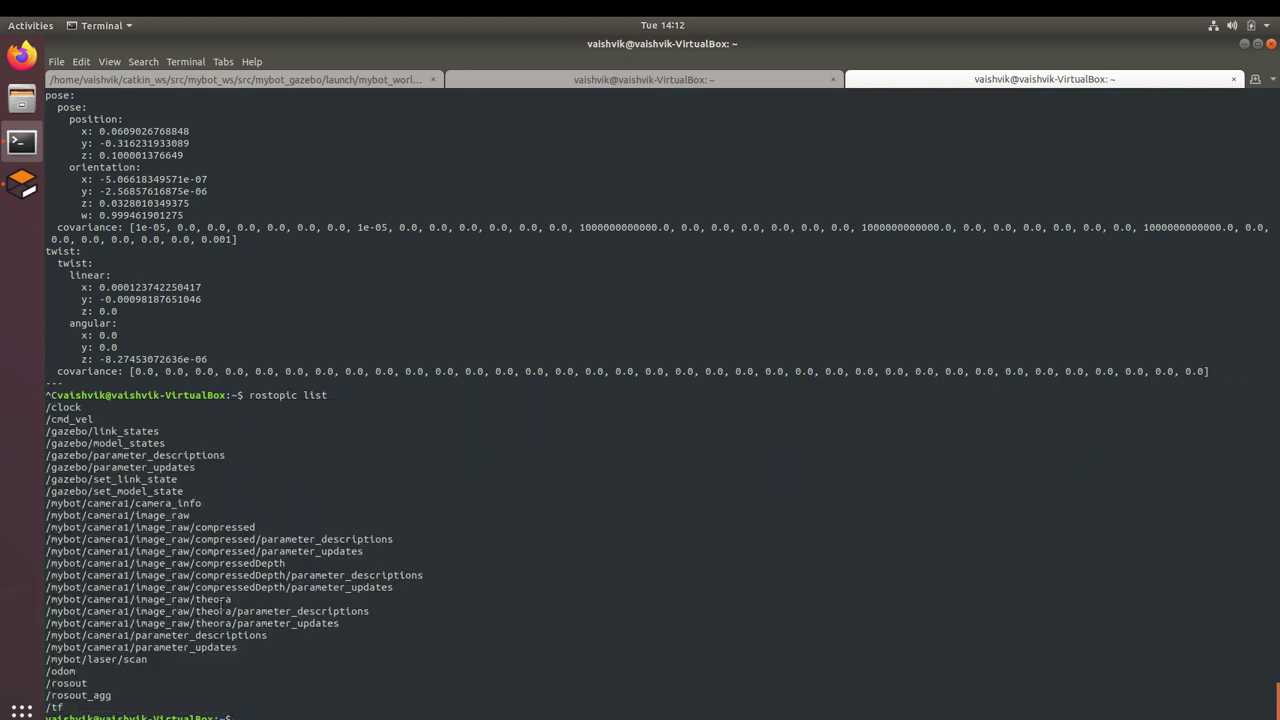